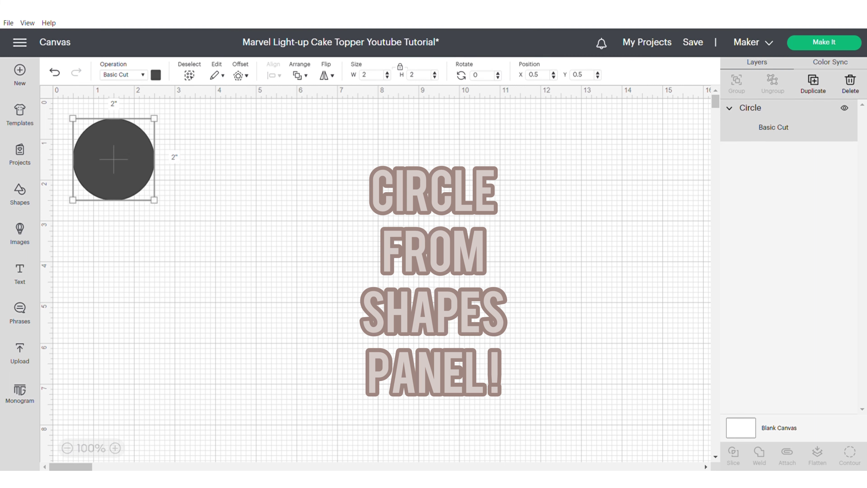
Step: Enlarge the circle to about 7.45 inches and move it to the middle of the visible canvas
drag(154, 200, 376, 422)
drag(224, 270, 358, 275)
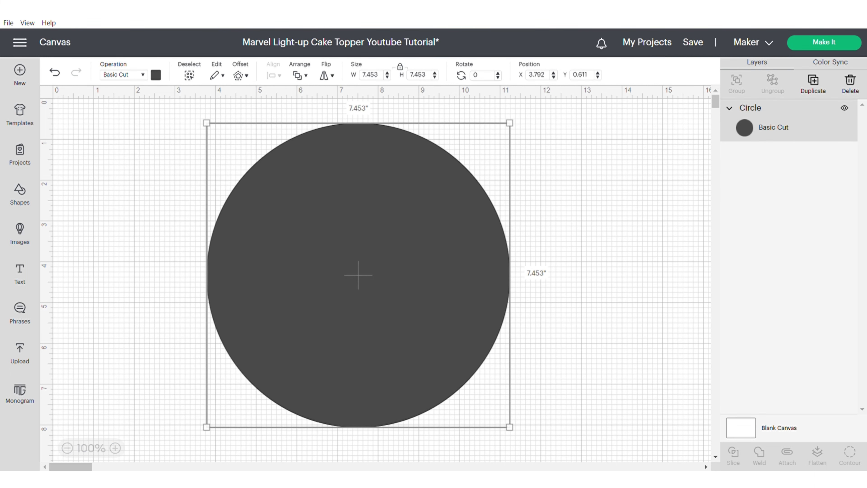
Step: Duplicate the circle, shrink the copy to about 4.98 inches, and place it in the middle of the large circle
right_click(358, 273)
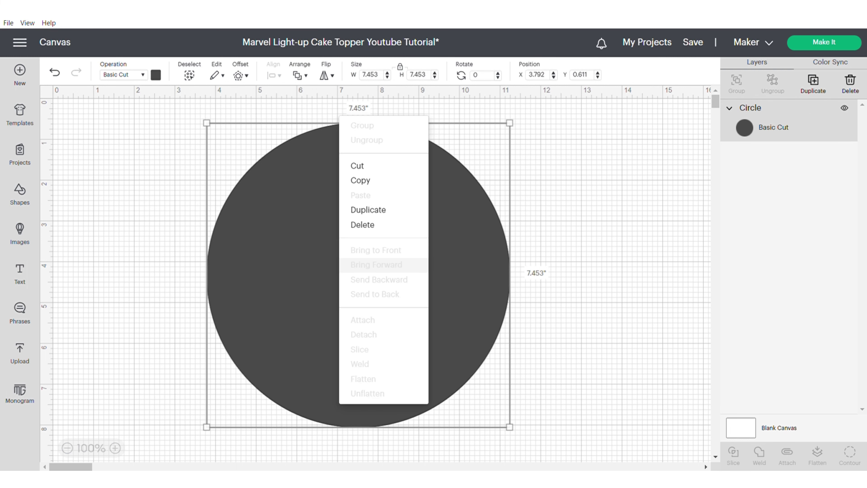
click(368, 209)
drag(358, 275, 245, 290)
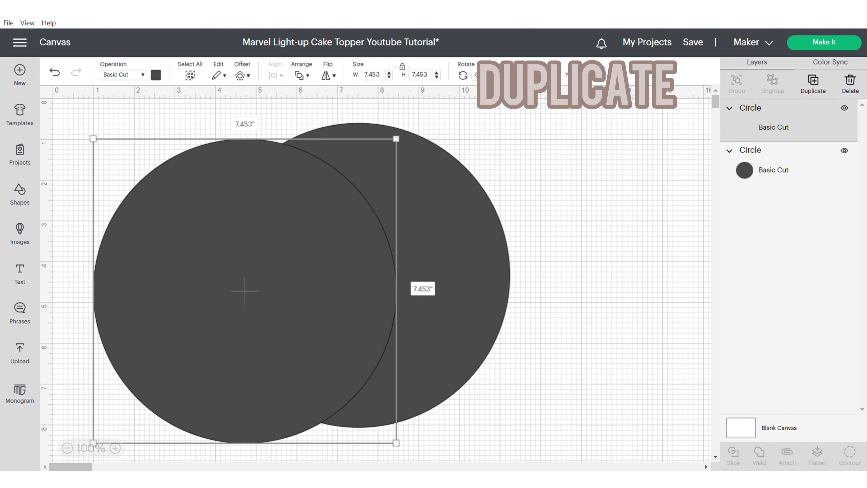
drag(396, 442, 287, 329)
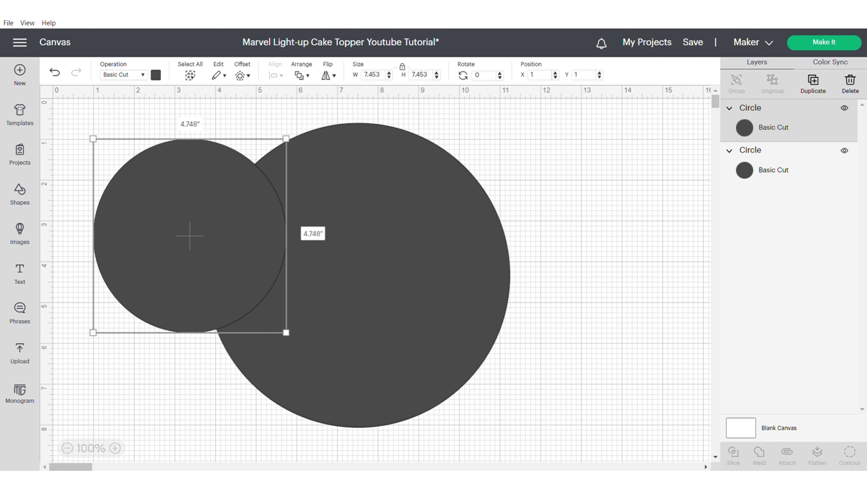
drag(190, 232, 356, 274)
drag(452, 370, 463, 380)
drag(402, 321, 400, 319)
drag(358, 277, 358, 276)
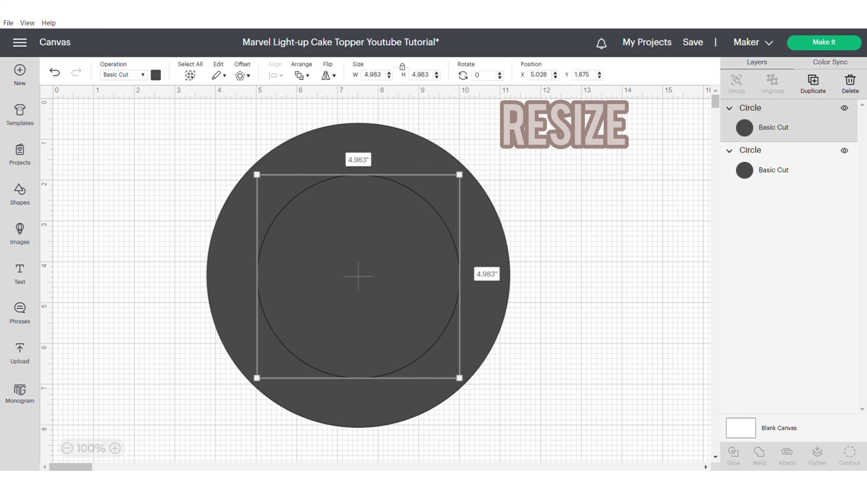
Step: Center the two circles on each other and slice the small circle out of the large one
key(ctrl+a)
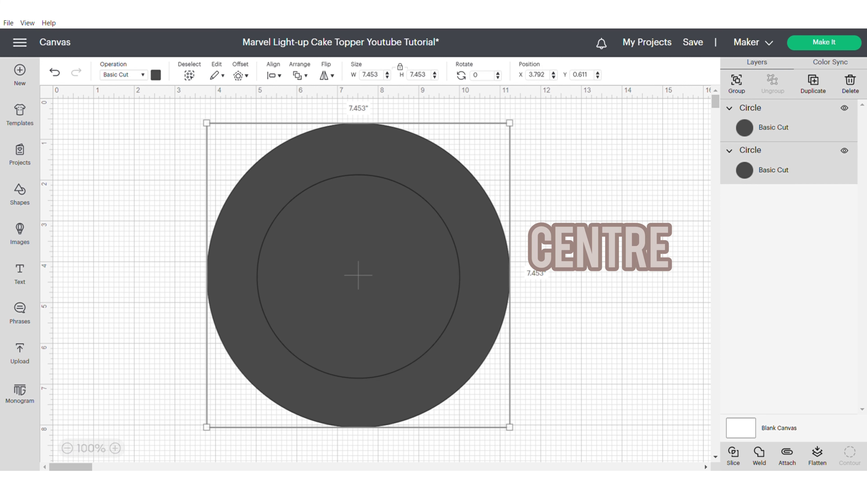
click(273, 74)
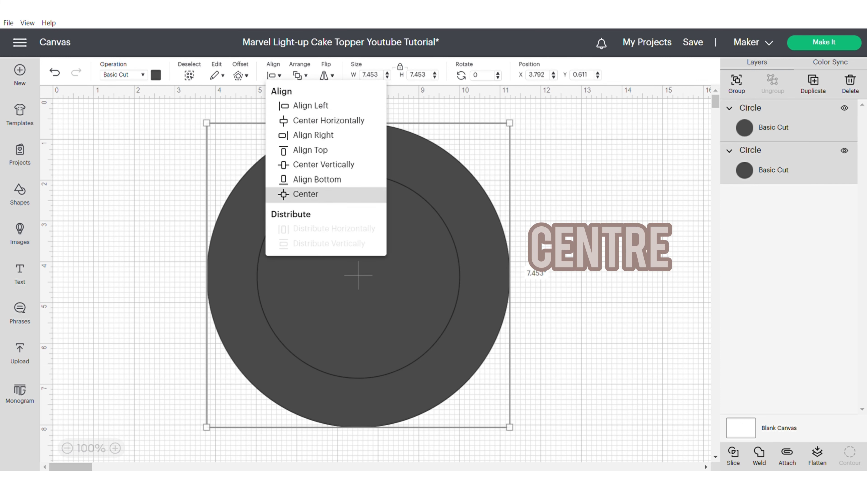
click(301, 193)
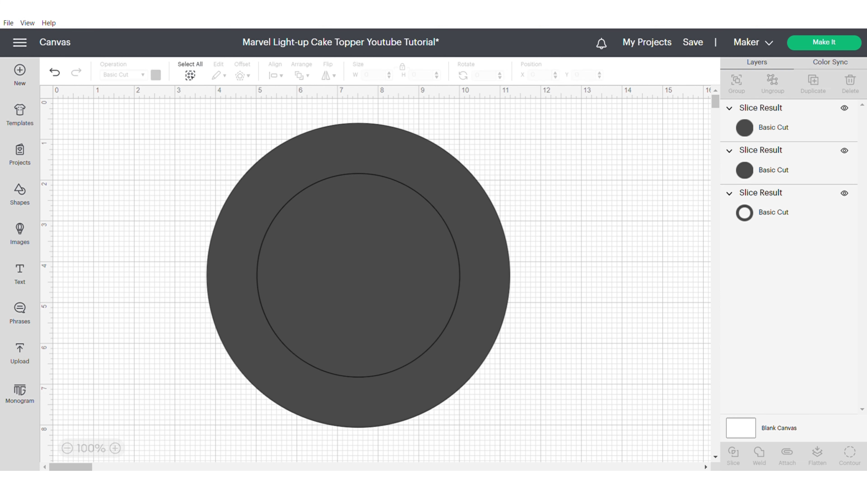
Step: Move the two solid circles produced by the slice off the ring and delete them
drag(358, 275, 583, 292)
right_click(583, 293)
click(630, 184)
drag(358, 275, 601, 292)
right_click(601, 293)
click(628, 163)
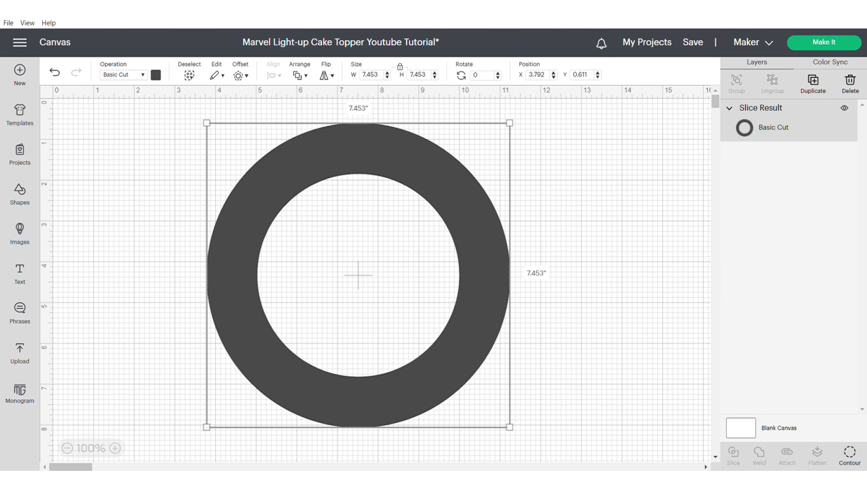
Step: Create an inward offset of the ring at -0.181 in with rounded corners
click(240, 75)
drag(221, 142, 207, 143)
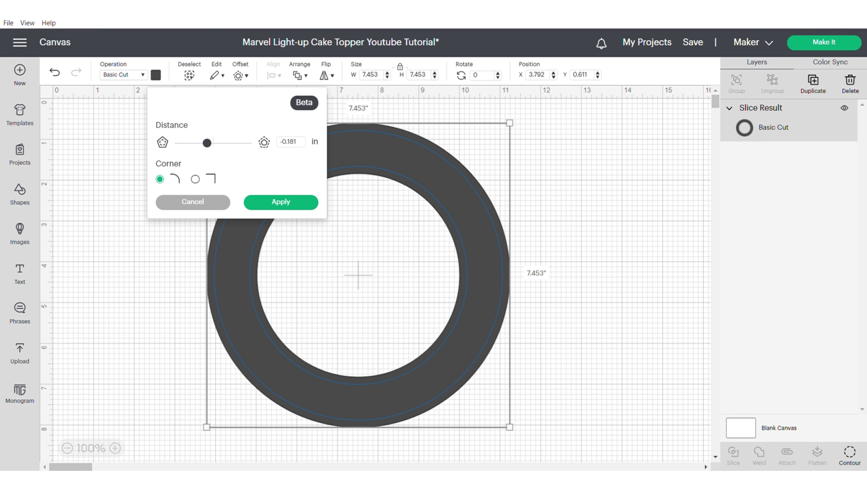
click(280, 201)
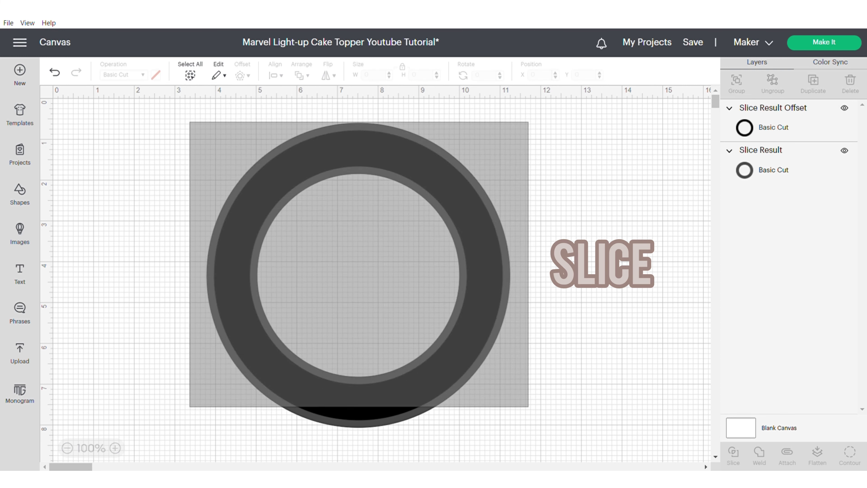
Step: Slice the ring with its offset and delete the two thick ring pieces, keeping the pair of thin rings
click(733, 455)
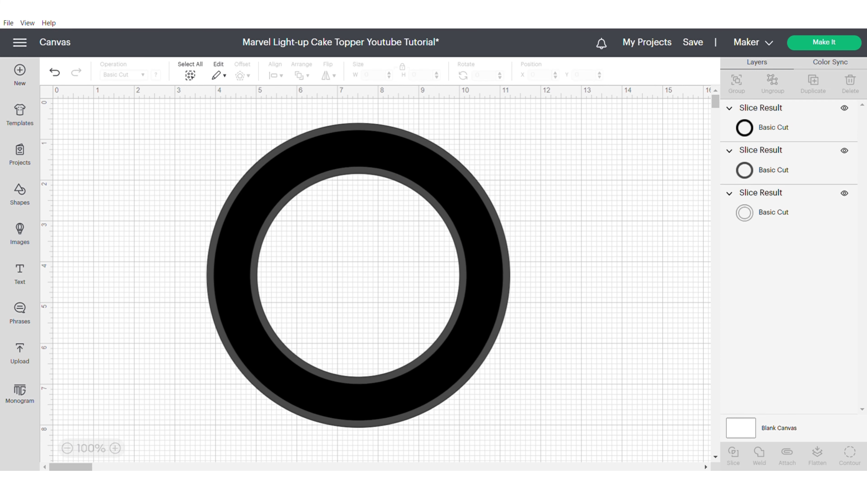
drag(484, 283, 661, 304)
right_click(535, 294)
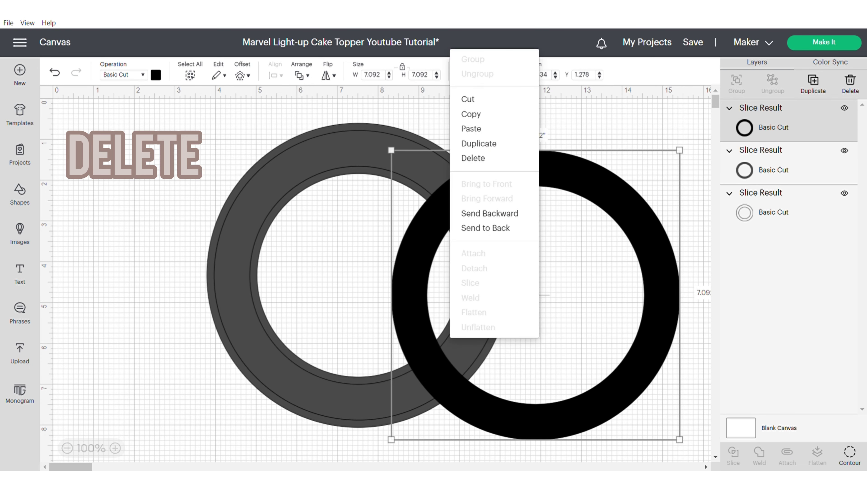
click(460, 100)
drag(359, 275, 472, 302)
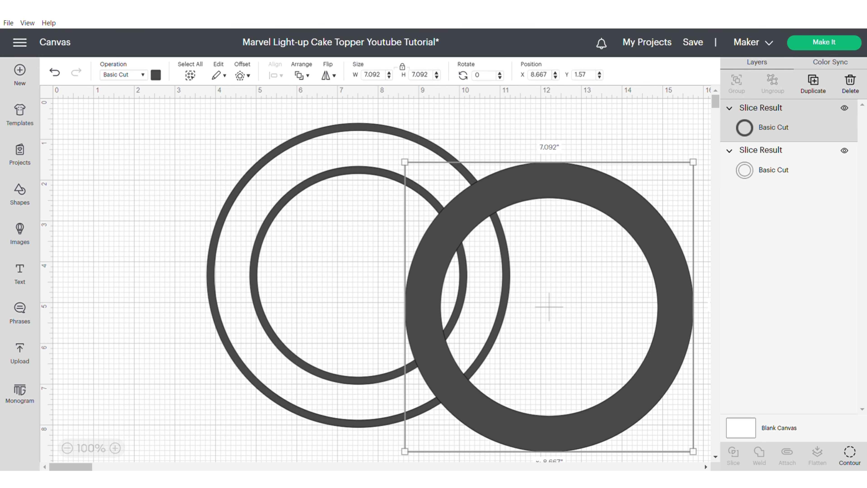
right_click(551, 303)
click(580, 90)
click(358, 274)
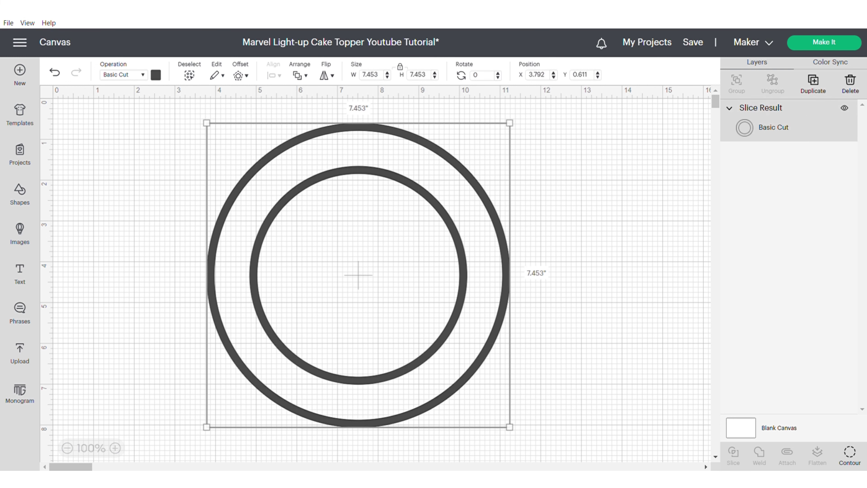
Step: Change the colour of the thin double ring to dark red
click(155, 74)
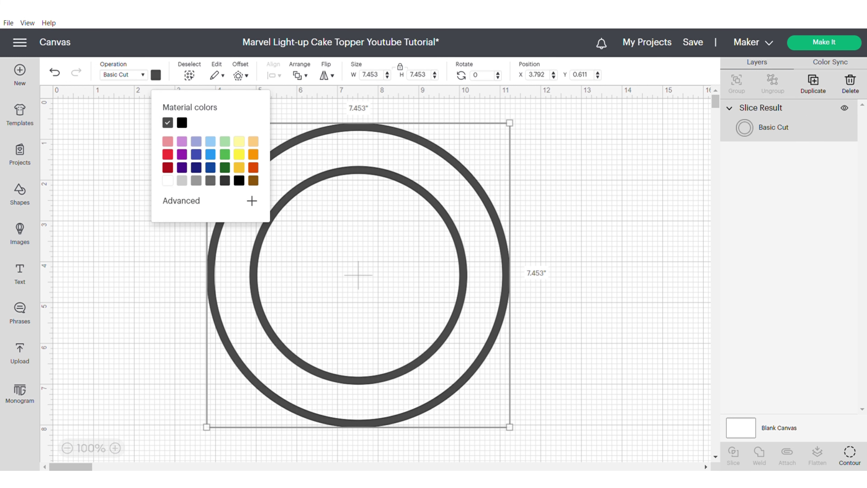
click(168, 167)
click(154, 273)
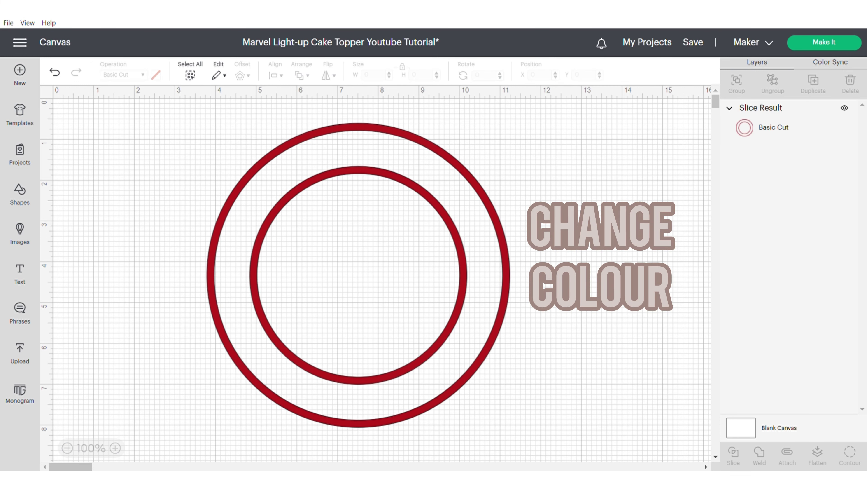
Step: Create a 0.1 in outward offset around the dark red double ring
click(253, 275)
click(241, 75)
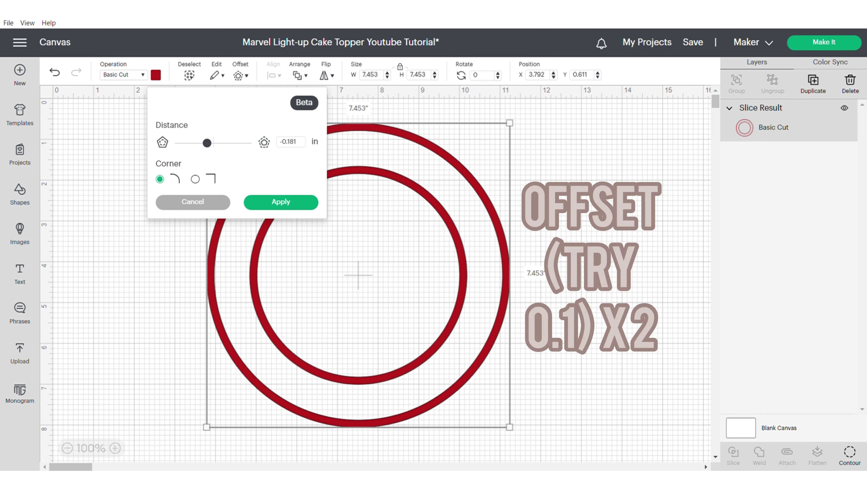
drag(207, 142, 218, 143)
click(295, 142)
key(BackSpace)
key(BackSpace)
key(Return)
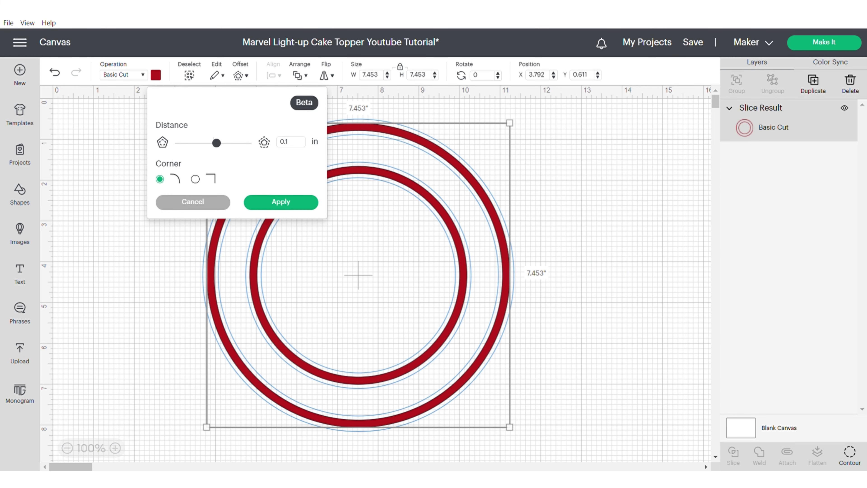
key(Return)
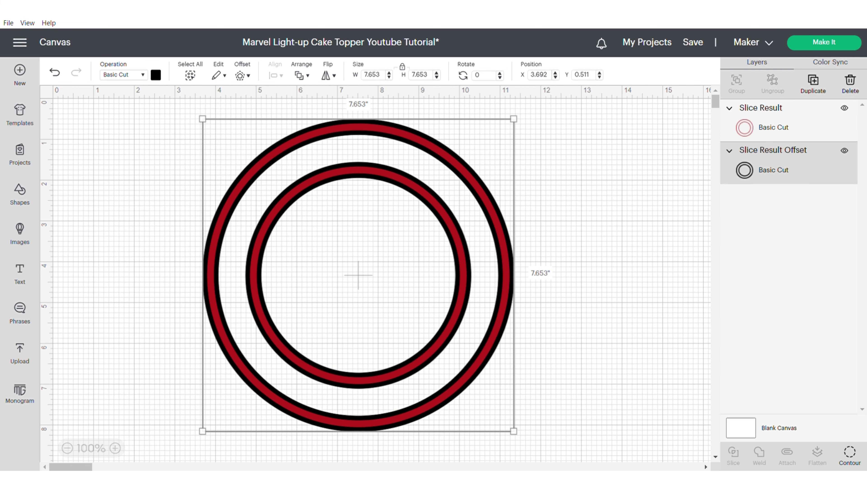
Step: Offset the black double ring by another 0.1 in and colour this outermost offset medium grey
click(242, 75)
click(283, 202)
click(155, 75)
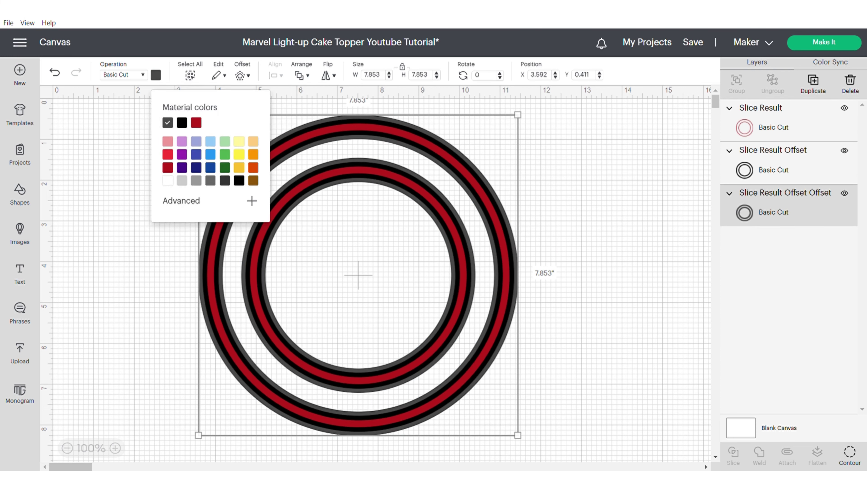
click(196, 181)
click(149, 127)
Step: Group the red, black and grey ring layers and reposition the group on the canvas
drag(151, 126, 454, 314)
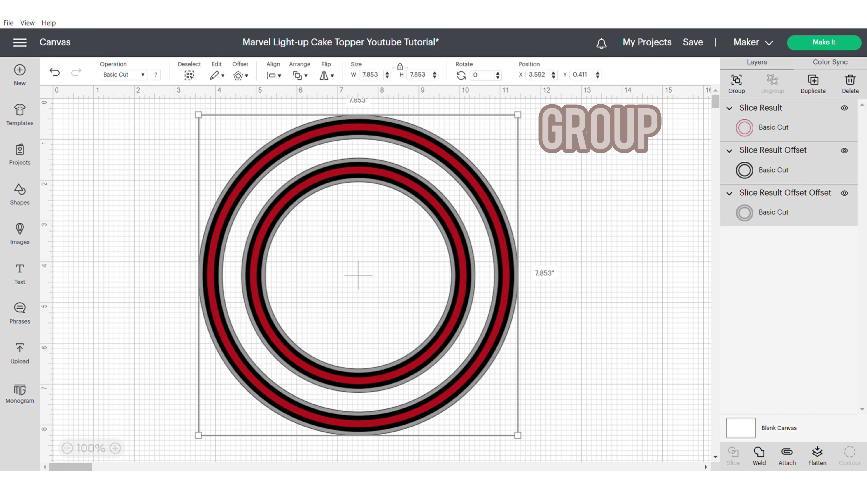
key(ctrl+g)
drag(358, 275, 229, 263)
drag(317, 318, 316, 319)
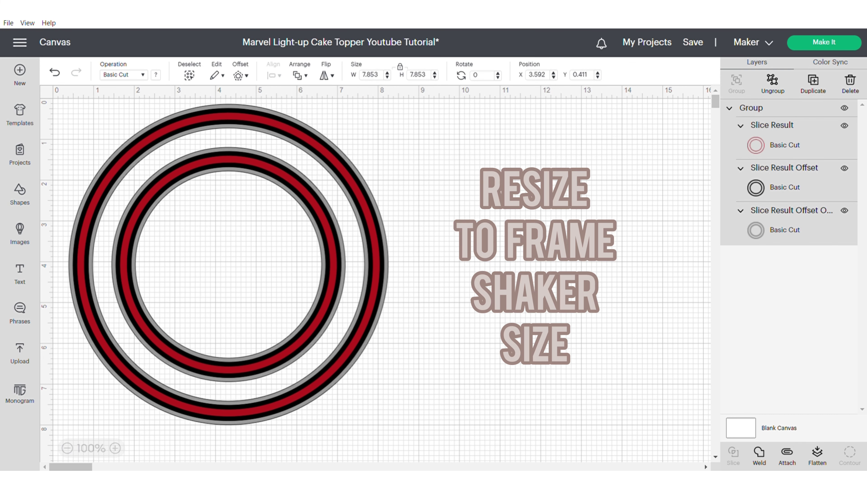
right_click(317, 319)
click(341, 264)
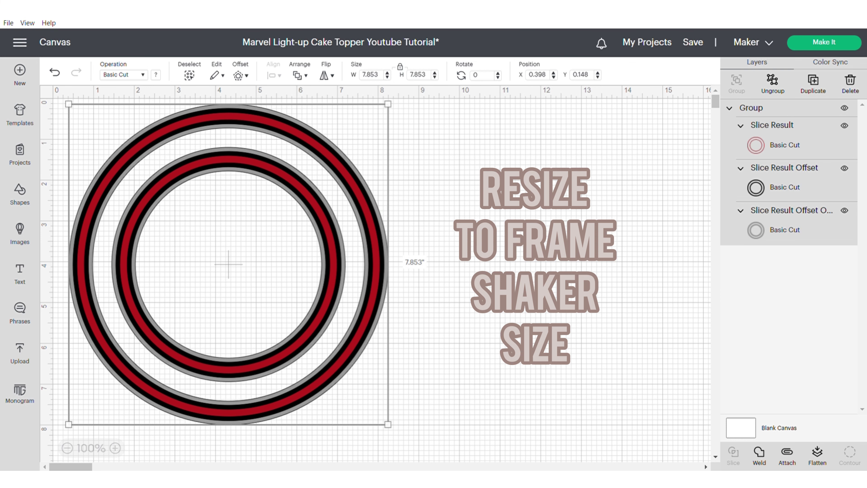
drag(342, 264, 480, 270)
Step: Set the ring group's width to 6 inches and move it to the left side of the design area
drag(379, 75, 363, 74)
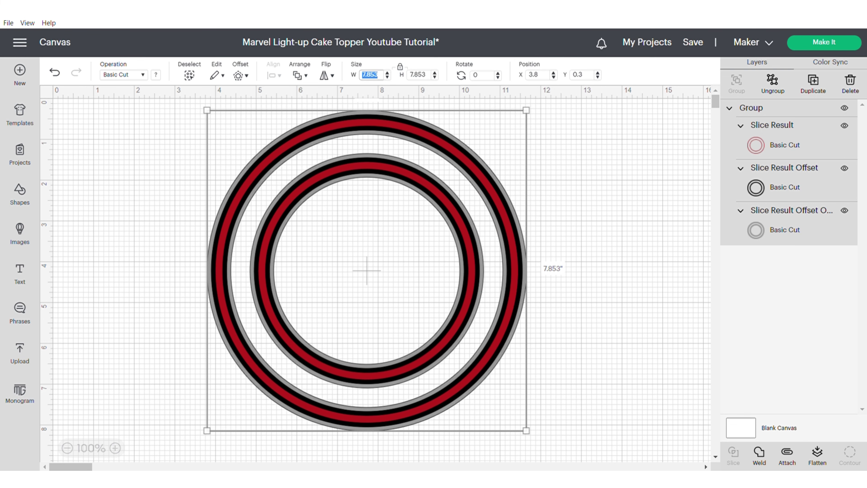
text(6)
key(Return)
drag(328, 232, 228, 260)
Step: Duplicate the 6-inch ring group and place the copy to the right of the original
right_click(268, 231)
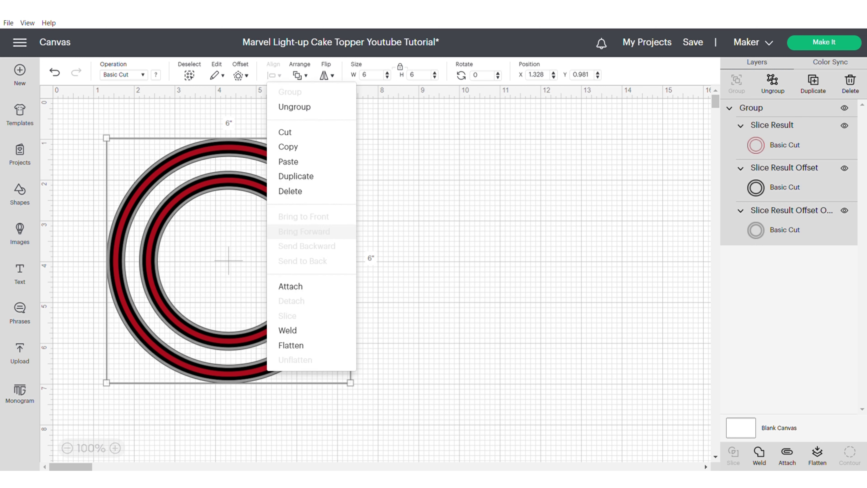
click(296, 176)
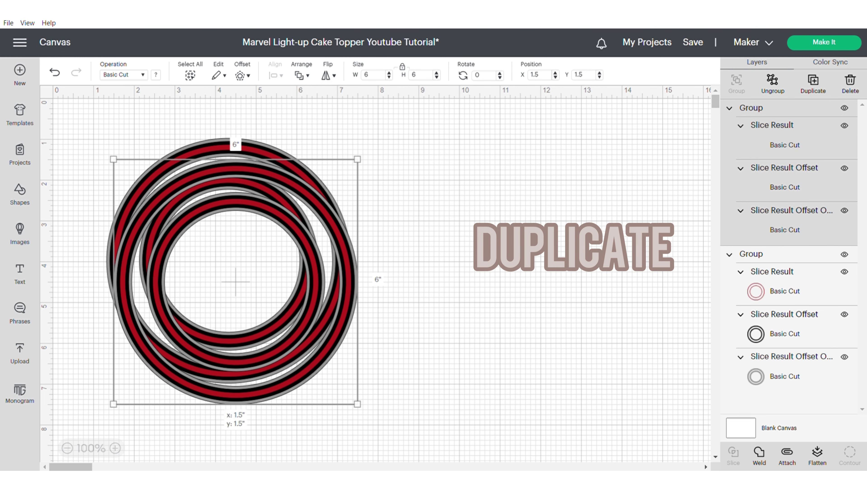
drag(243, 282, 499, 256)
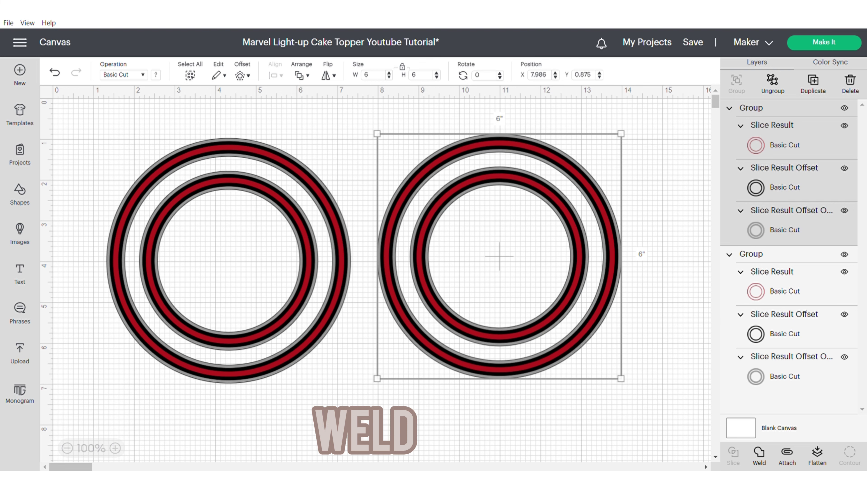
Step: Weld the copied ring group into one shape and hide all its contours except the innermost circle
click(758, 455)
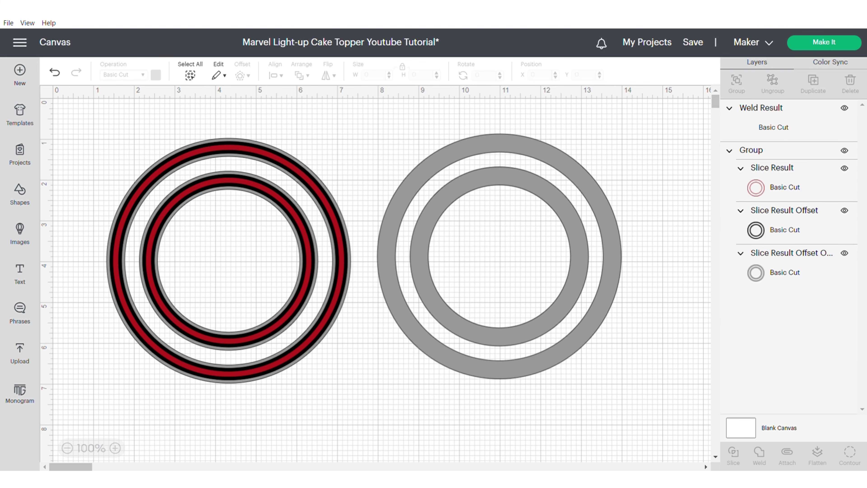
click(580, 256)
click(850, 455)
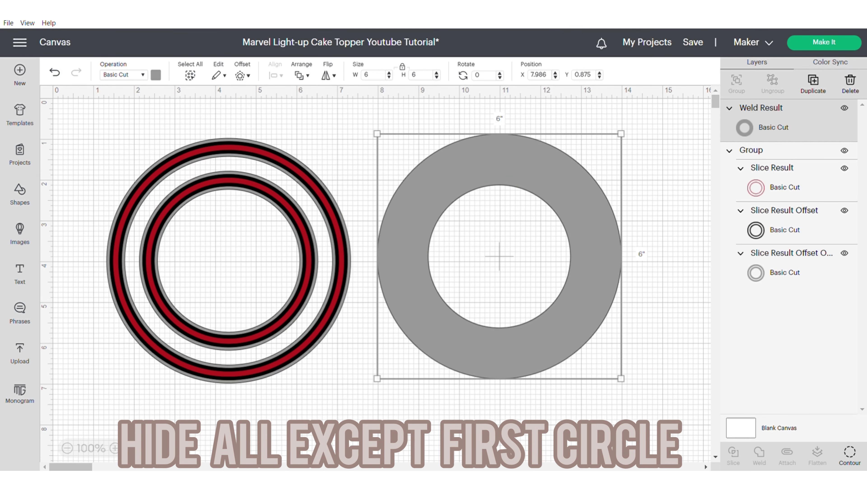
Step: Change the welded ring's colour to light grey for the acetate layer
click(156, 74)
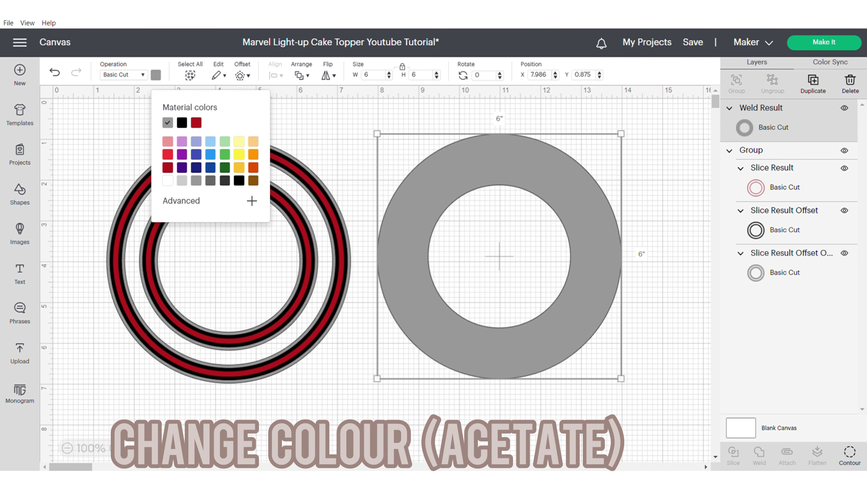
click(182, 180)
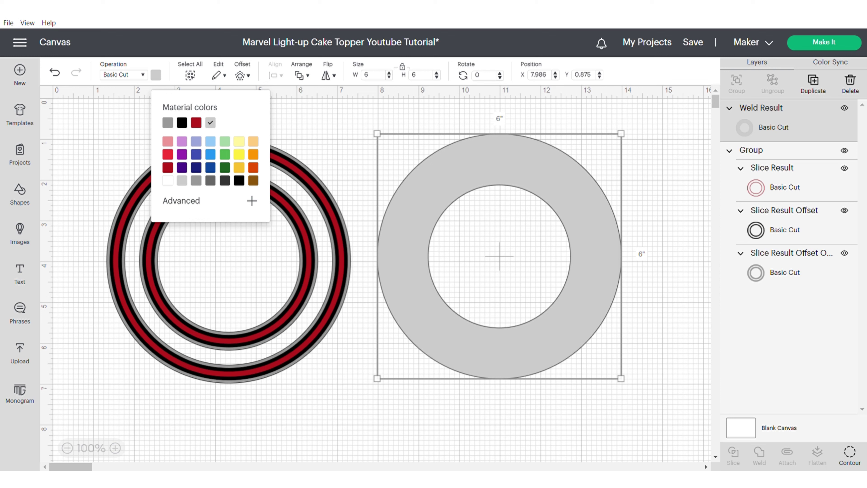
key(Escape)
Step: Duplicate the light grey ring and colour the copy dark blue for the backing layer
right_click(512, 355)
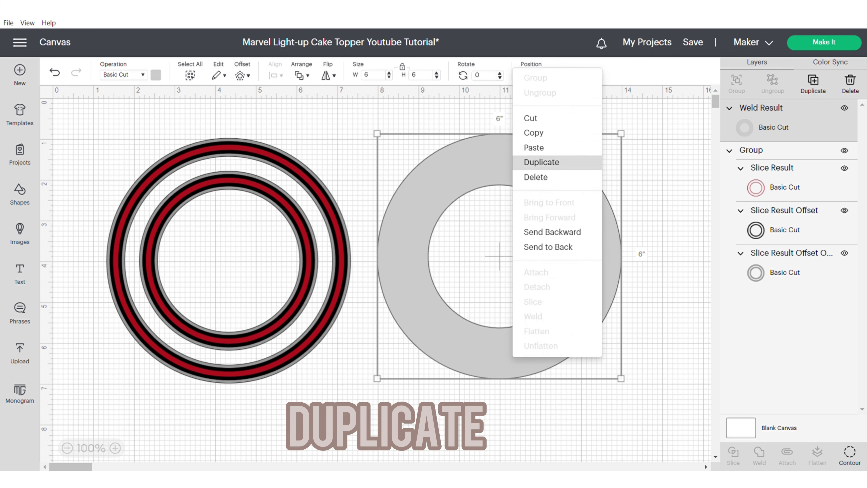
click(542, 163)
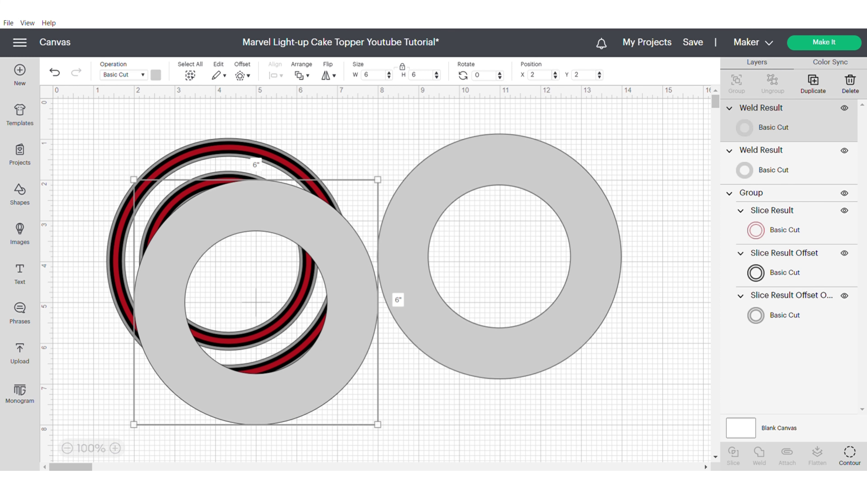
click(155, 75)
click(196, 167)
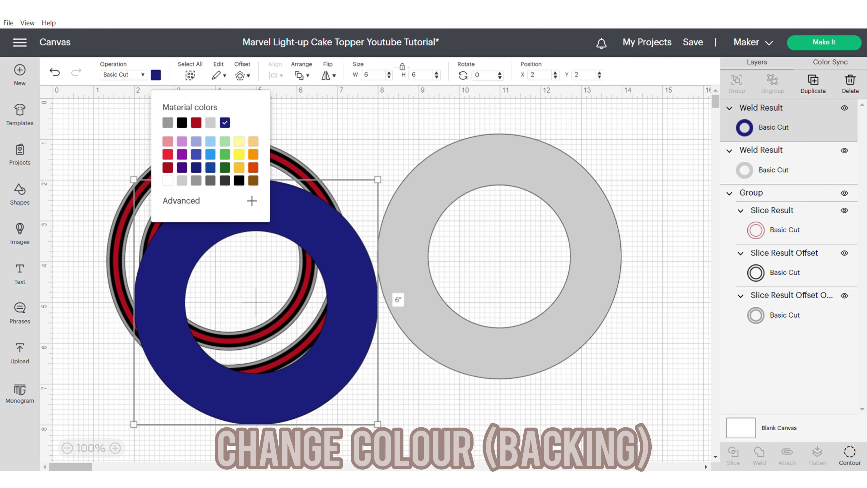
Step: Centre-align the dark blue backing, light grey acetate and ring frame as one group, and hide the group
drag(205, 239, 451, 196)
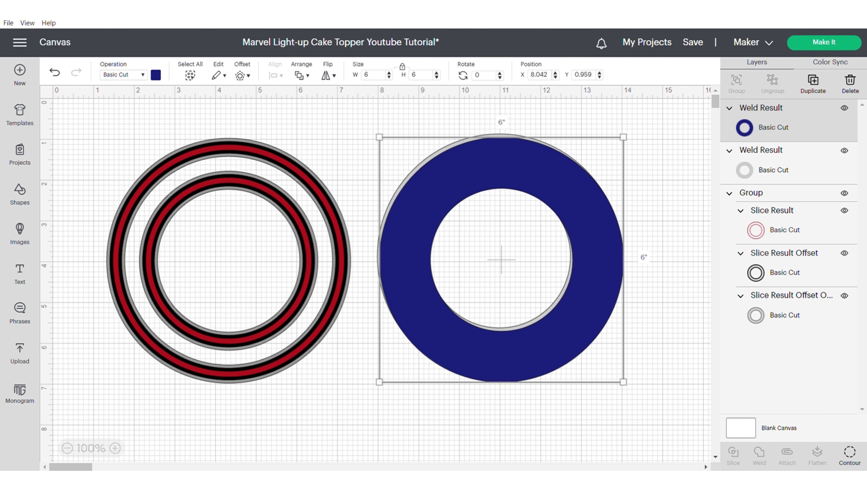
drag(365, 114, 643, 399)
click(276, 75)
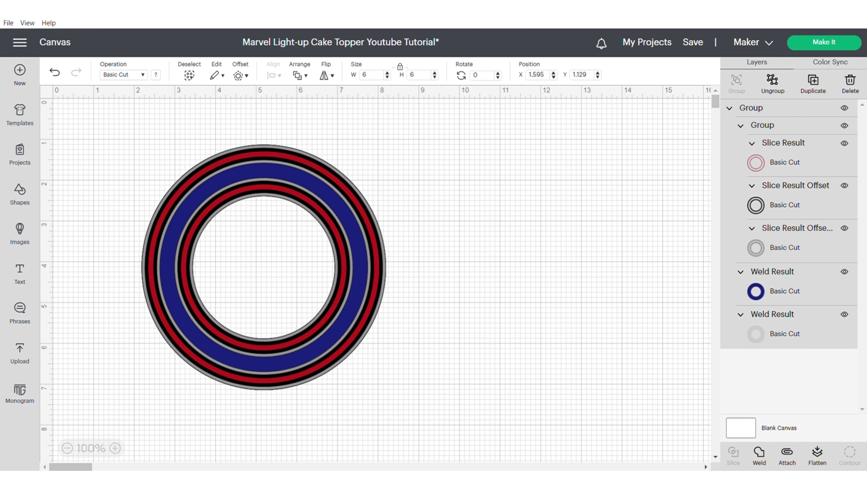
key(Escape)
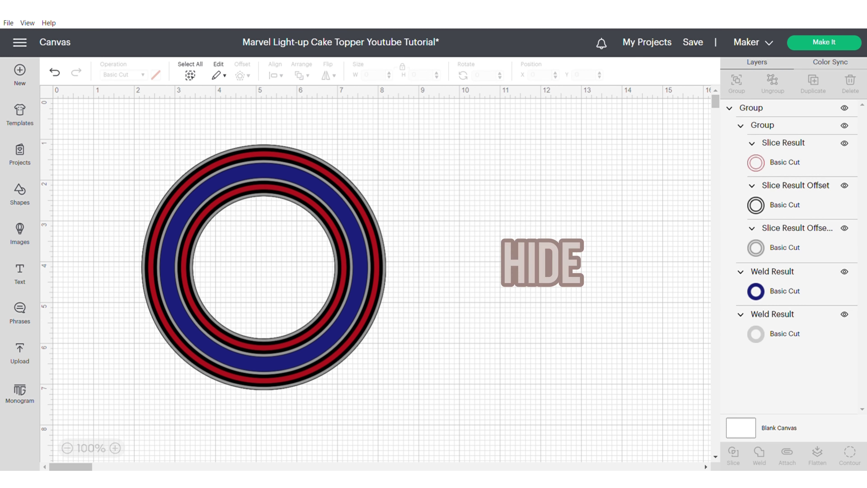
click(359, 267)
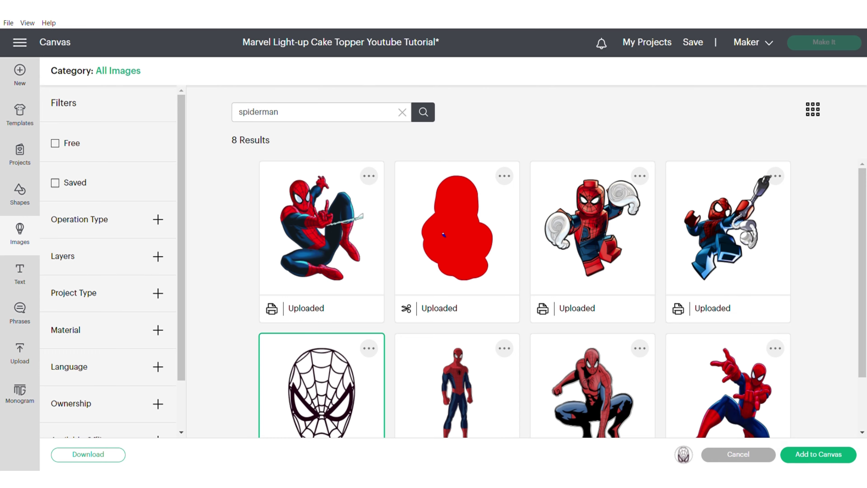
Step: Add the uploaded Spider-Man mask outline to the canvas and offset it by 0.08 in with rounded corners
click(810, 454)
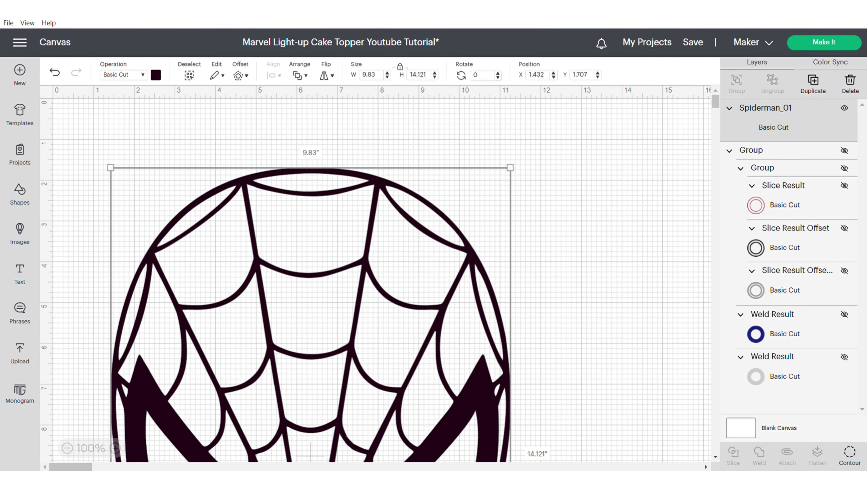
drag(310, 290, 388, 241)
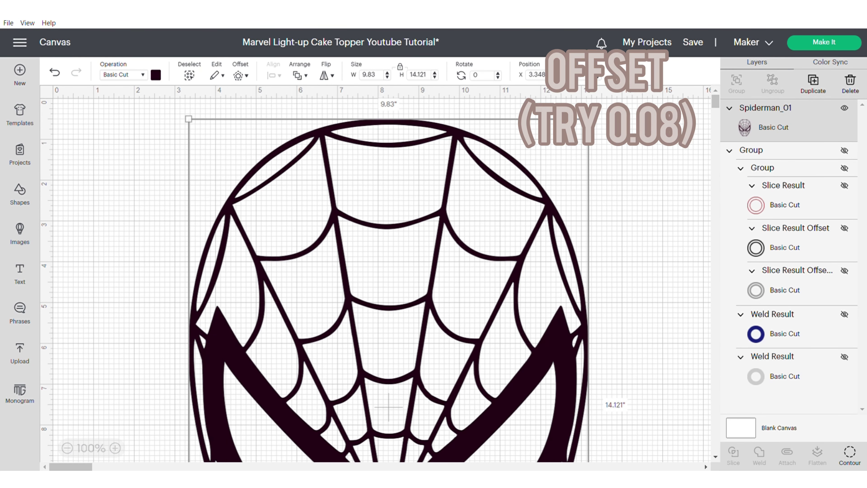
click(240, 75)
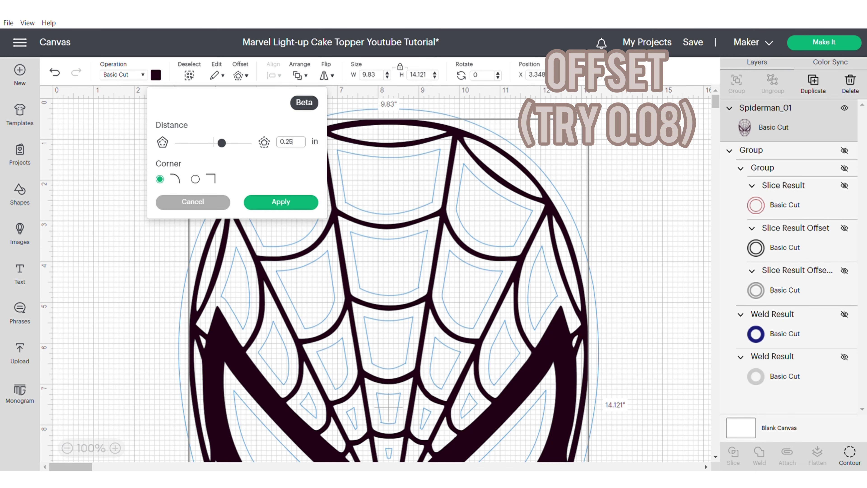
click(296, 142)
key(BackSpace)
key(BackSpace)
text(08)
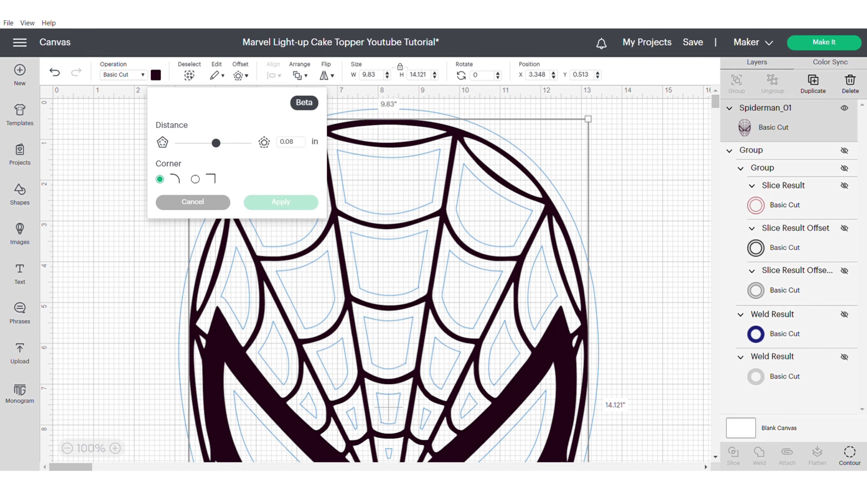
click(281, 202)
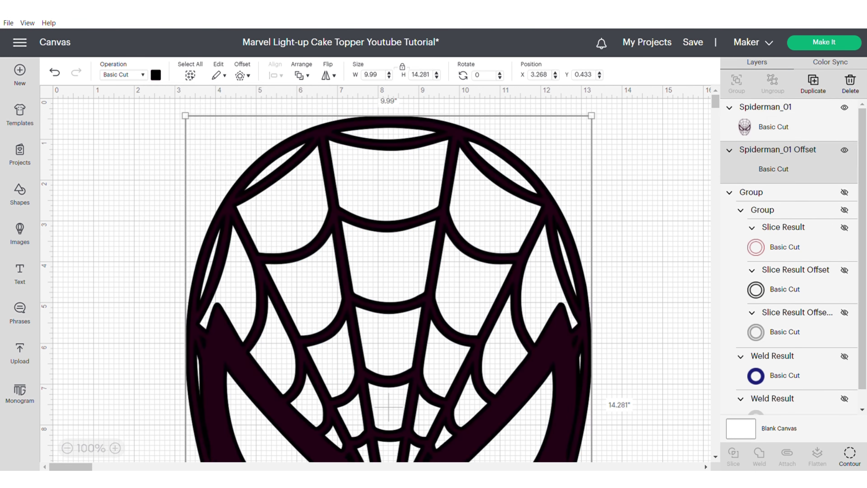
Step: Delete the original Spider-Man mask image and resize the remaining offset mask to 5 in wide
click(765, 126)
click(849, 84)
click(777, 108)
click(370, 75)
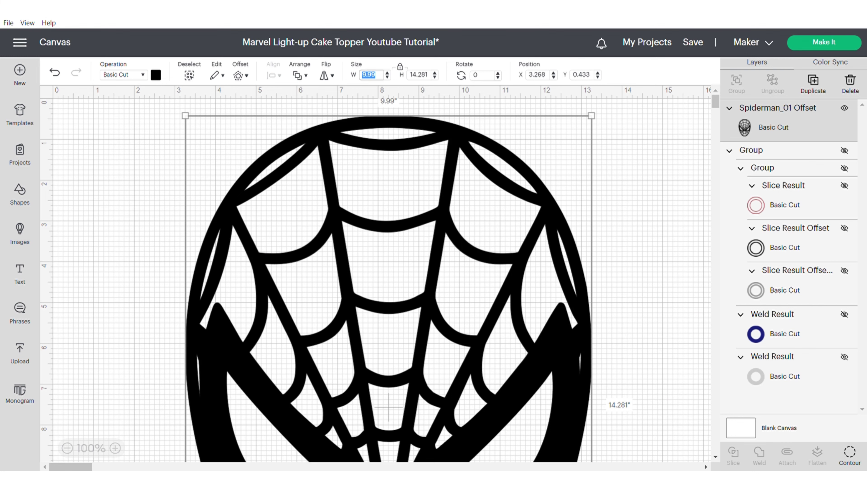
text(5)
key(Return)
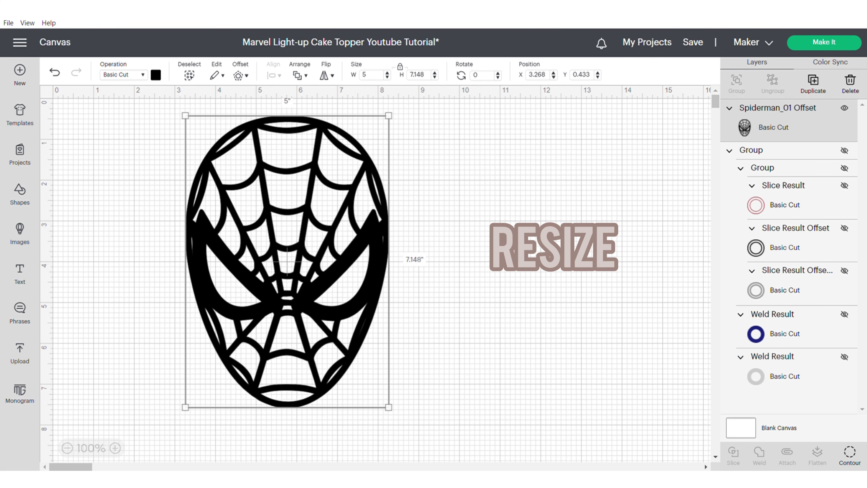
Step: Make a solid white duplicate of the web mask with all contours hidden, placed beside the original
drag(327, 116, 248, 121)
right_click(248, 120)
click(277, 201)
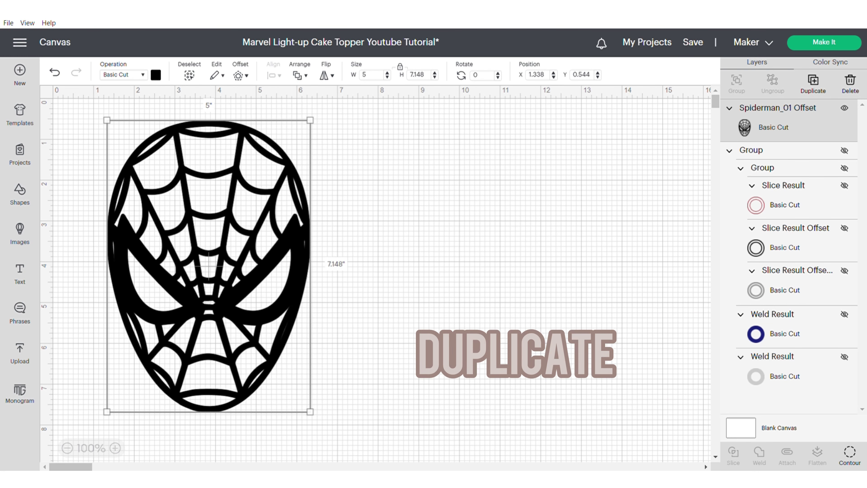
drag(275, 201, 489, 177)
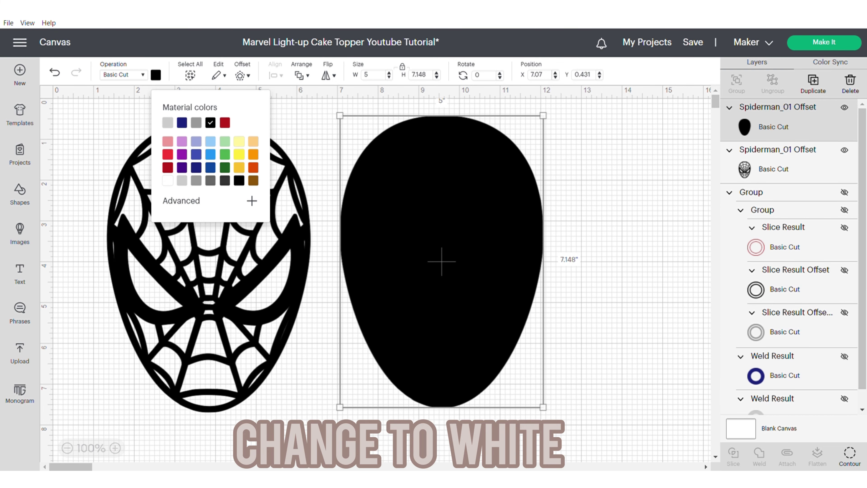
click(167, 180)
click(82, 232)
Step: Make a red duplicate of the black web mask with every contour hidden except the two eyes
click(155, 300)
right_click(155, 300)
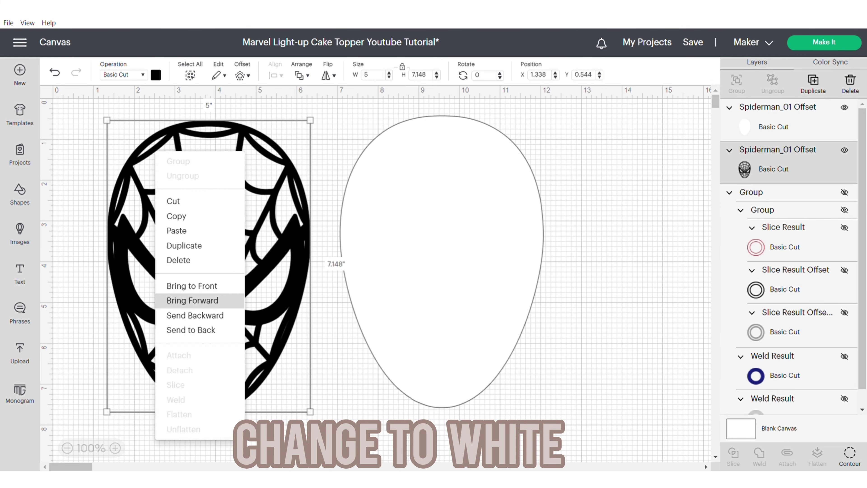
click(184, 246)
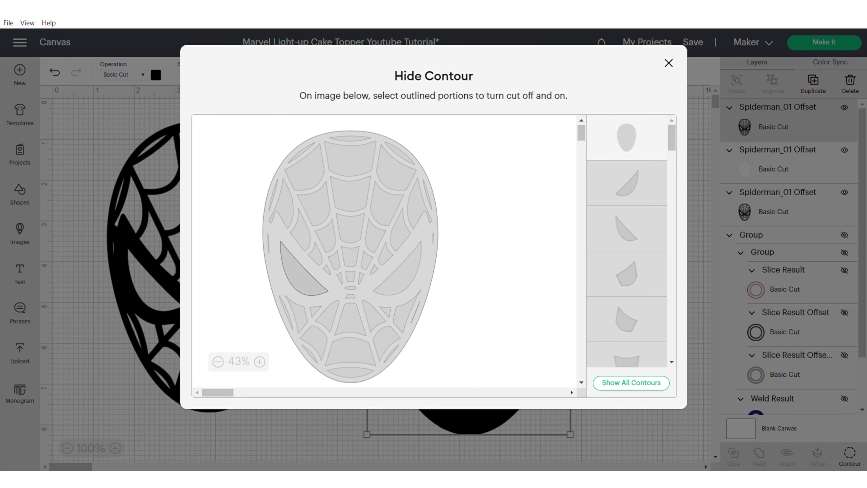
click(403, 276)
click(299, 276)
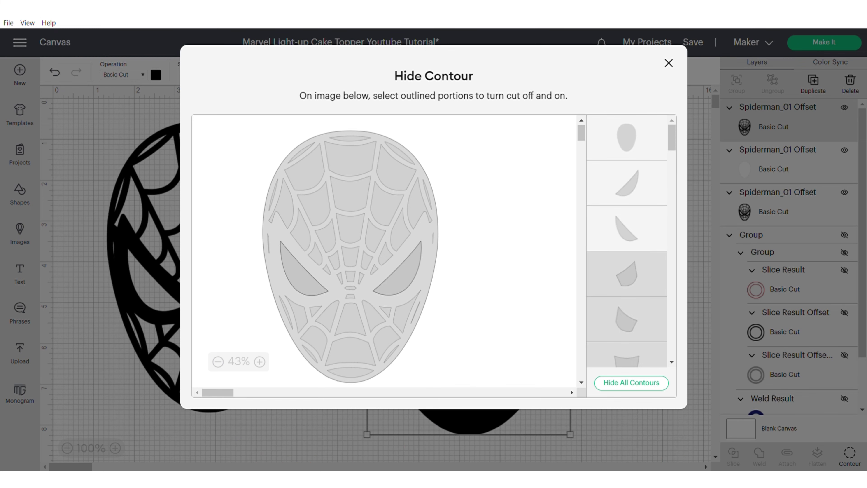
click(669, 63)
click(155, 75)
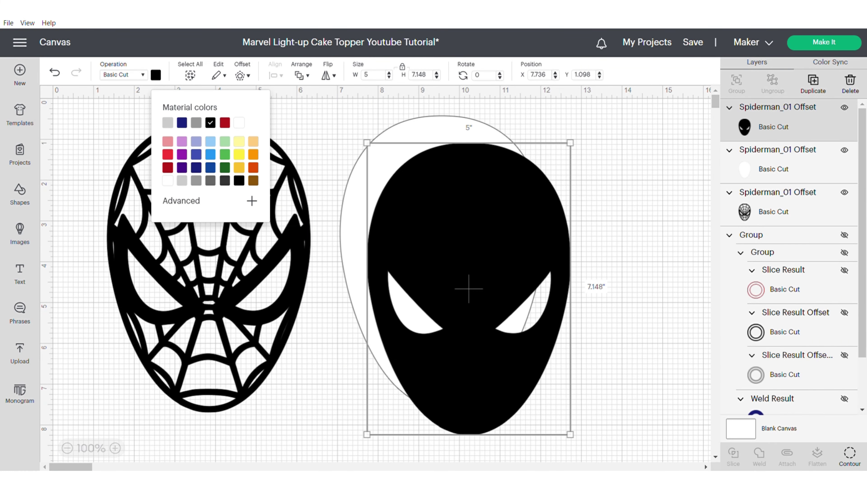
click(224, 122)
Step: Bring the black web mask to the front and place it over the red and white masks
click(241, 290)
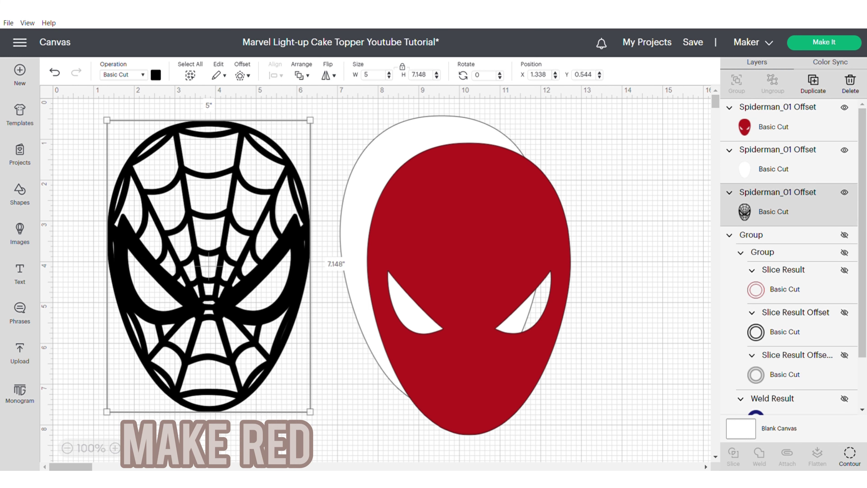
click(301, 76)
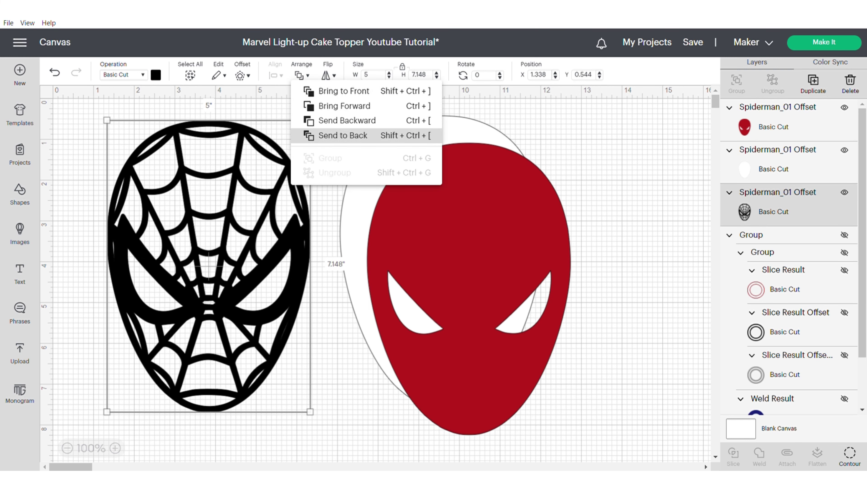
click(358, 89)
drag(208, 266, 457, 275)
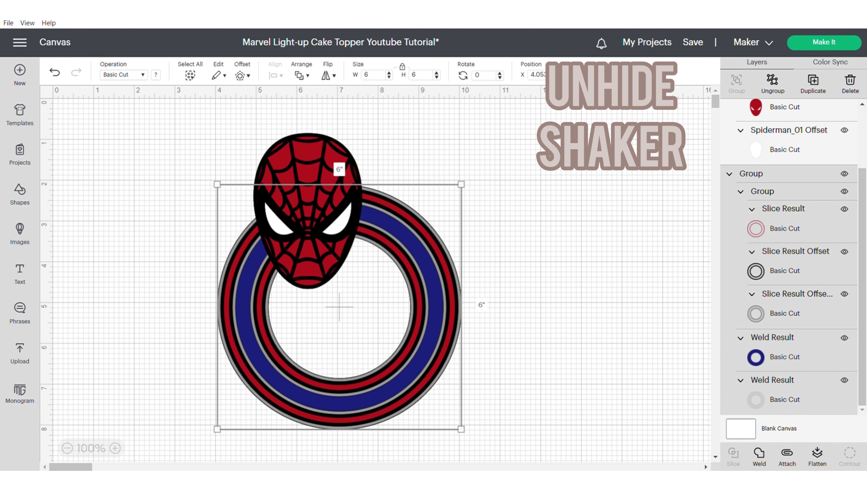
Step: Shrink the Spider-Man head group to about 2.16 in wide, rotated about 9.8°, on the upper-left part of the ring
click(303, 205)
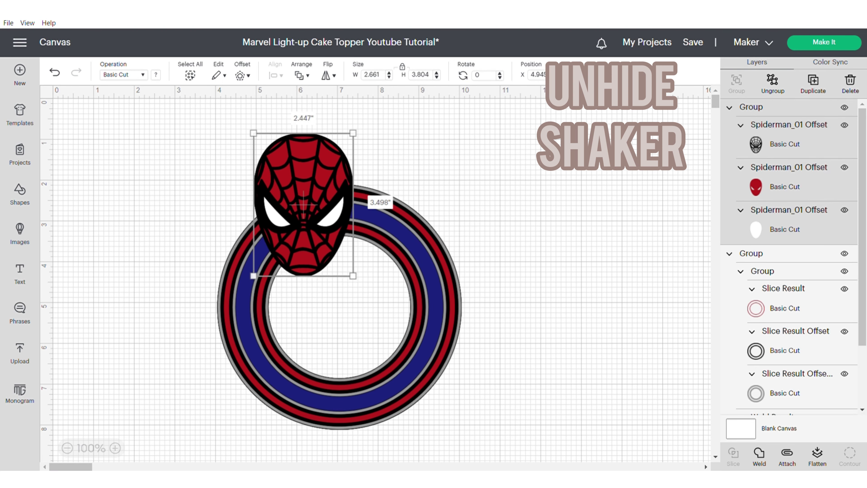
drag(353, 275, 342, 259)
drag(342, 133, 352, 141)
drag(298, 198, 301, 215)
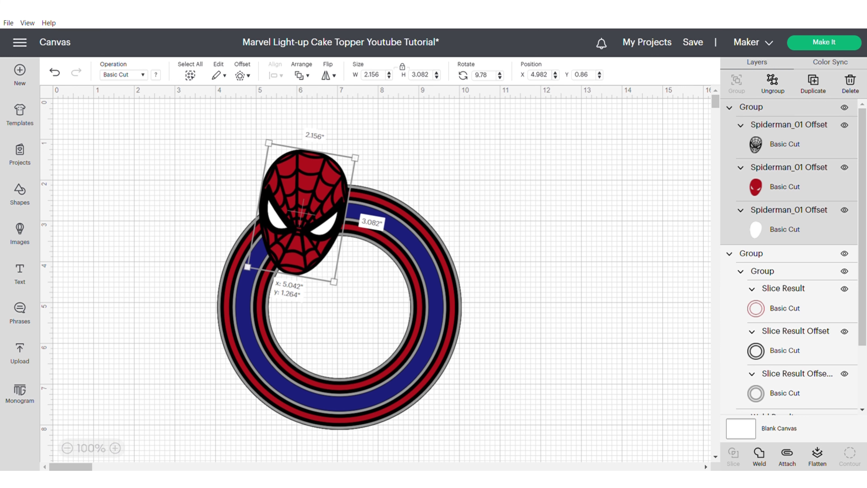
click(419, 160)
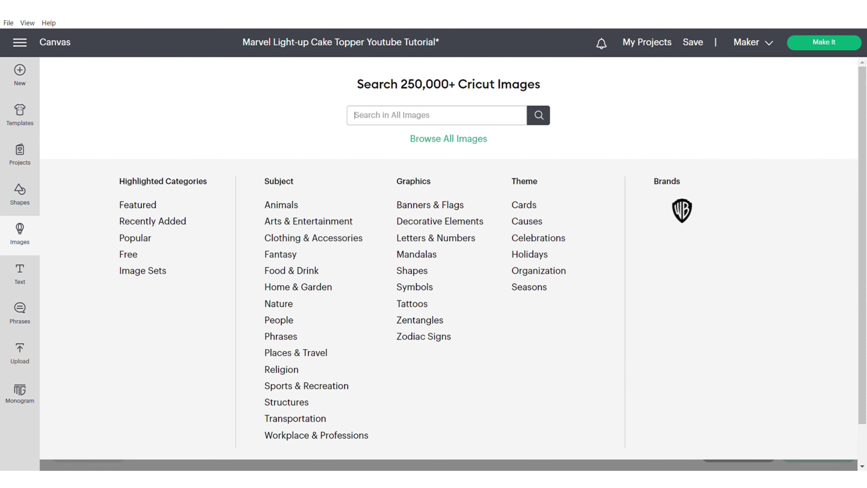
Step: Insert the spiderweb image #m3dc78 over the ring and send it to the back
text(#m3dc78)
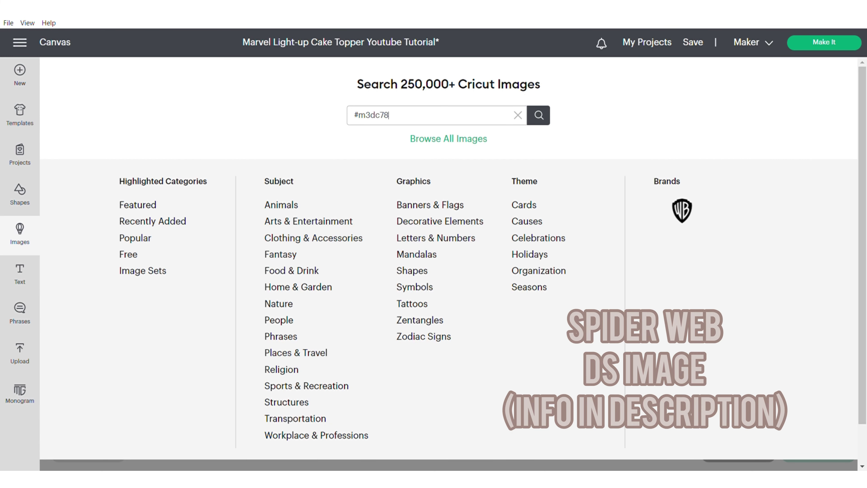
key(Return)
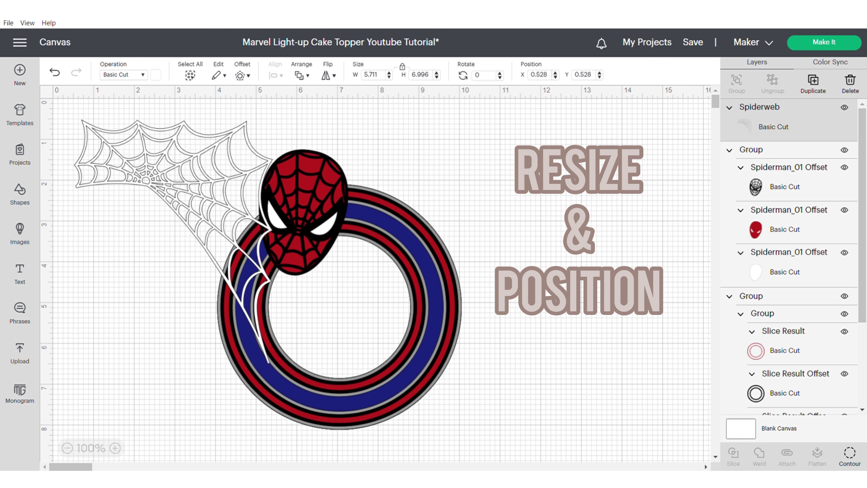
drag(232, 259, 268, 325)
click(301, 75)
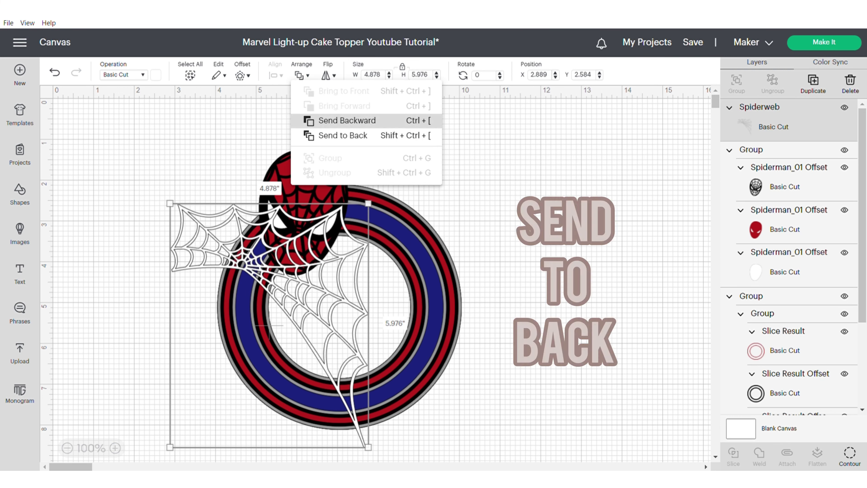
click(319, 134)
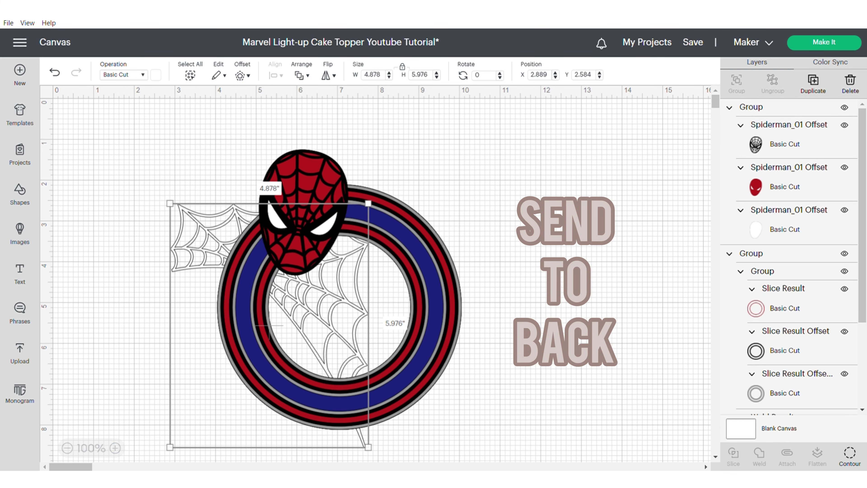
Step: Fit the spiderweb behind the Spider-Man head, resized to about 3.89 by 4.76 in and rotated to about 306.5°
drag(367, 203, 204, 182)
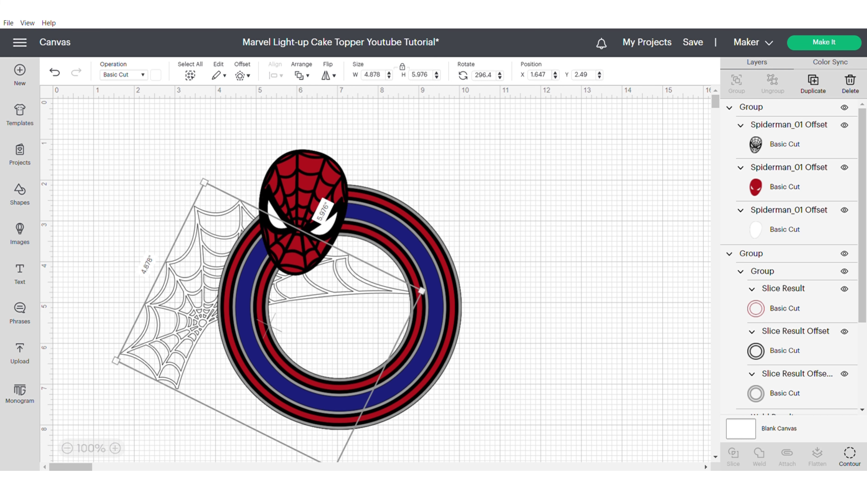
drag(422, 290, 384, 299)
drag(193, 316, 251, 223)
drag(442, 205, 420, 224)
drag(235, 218, 243, 211)
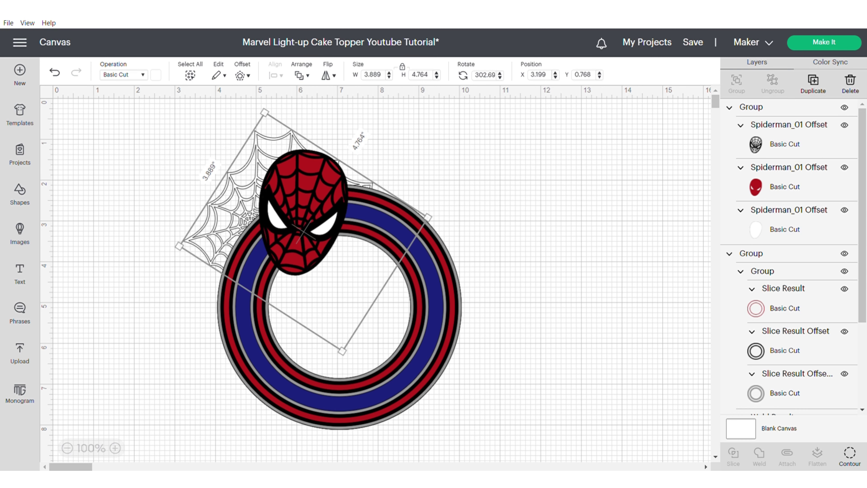
click(191, 160)
click(238, 215)
drag(428, 216, 428, 226)
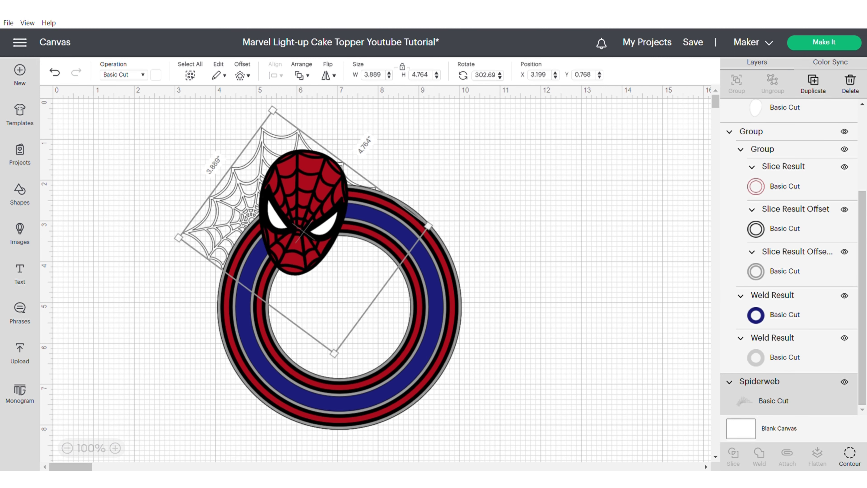
click(492, 219)
Step: Offset the spiderweb by 0.08 in with rounded corners and colour the offset light grey for the acetate layer
click(244, 239)
click(238, 215)
click(243, 75)
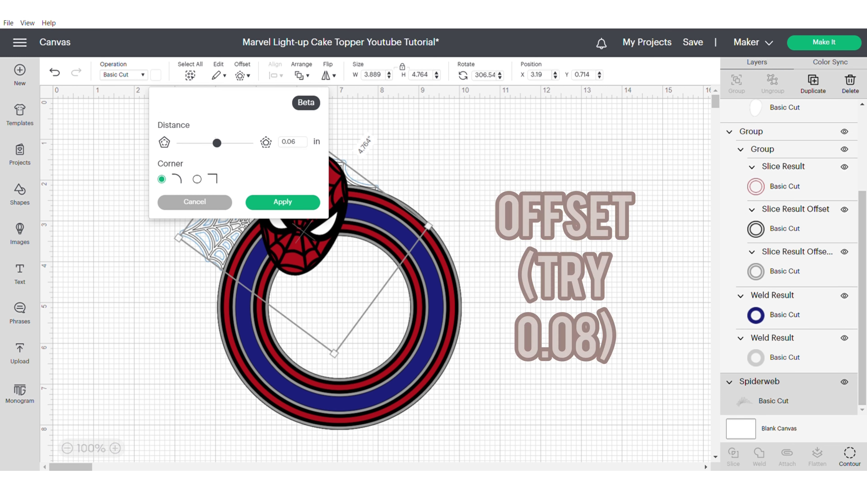
click(296, 142)
key(BackSpace)
text(7)
key(Return)
click(295, 142)
key(BackSpace)
text(8)
key(Return)
click(283, 202)
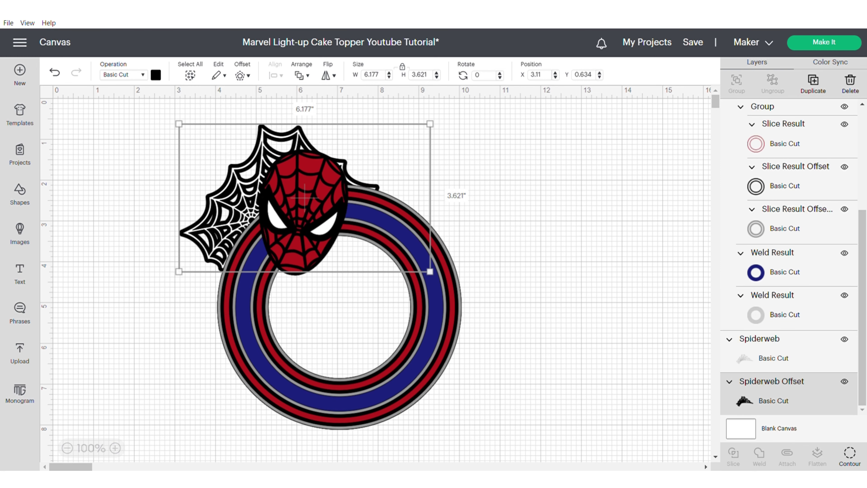
click(156, 75)
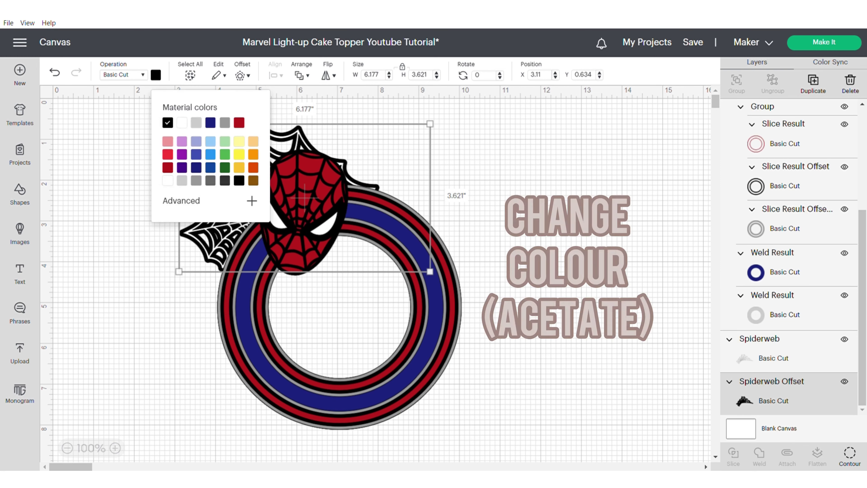
click(196, 123)
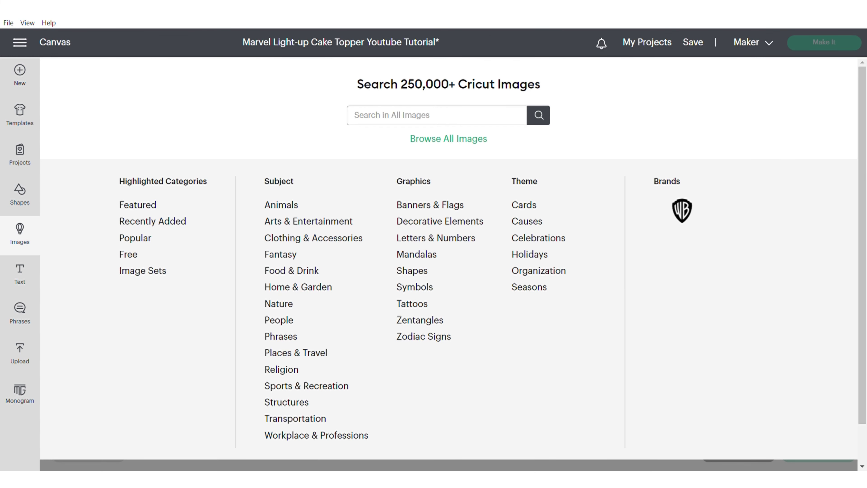
Step: Search the image library for black panther and add the crouching Black Panther image with its title lettering to the canvas
text(black panther)
key(Return)
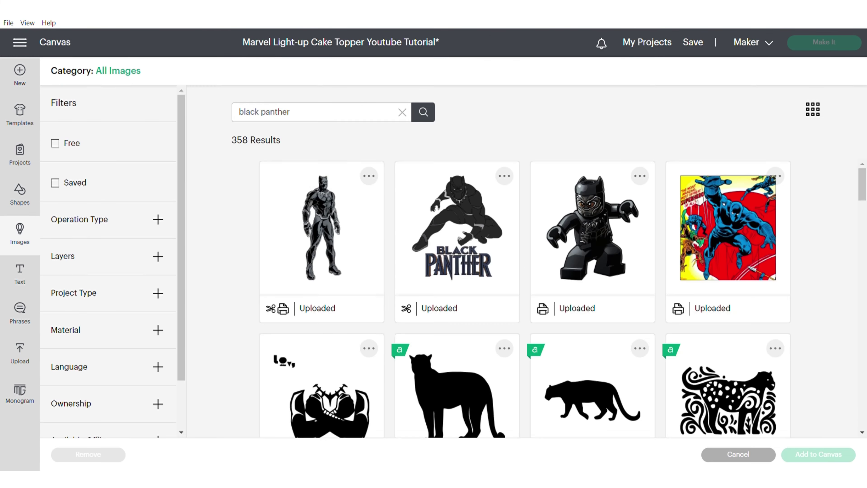
click(321, 232)
click(813, 455)
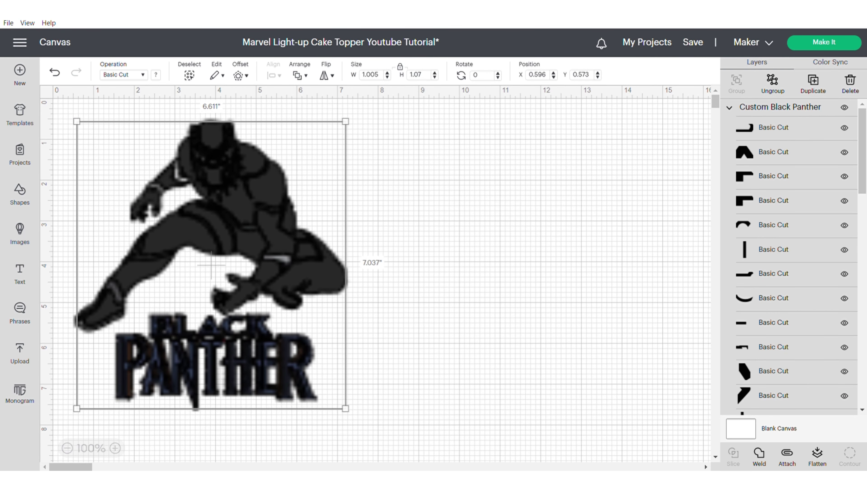
Step: Paste separate copies of the mask and claw necklace pieces beside the Black Panther image and delete the original image
scroll(795, 256, down, 20)
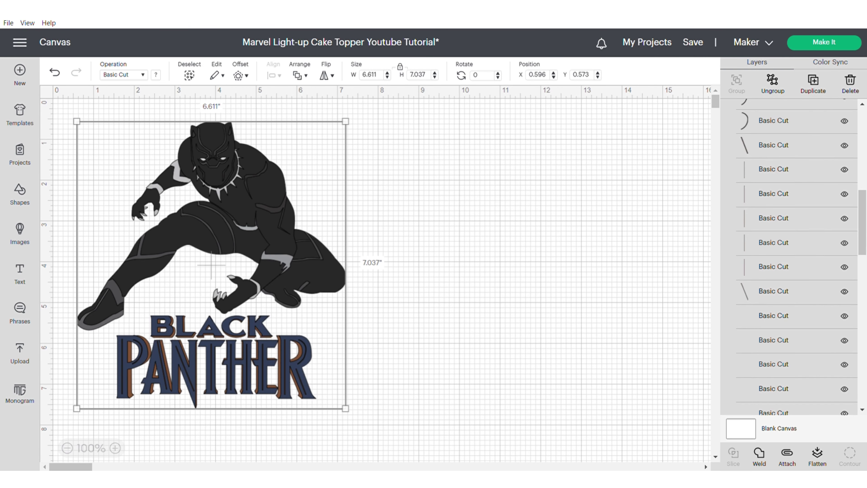
scroll(795, 256, down, 3)
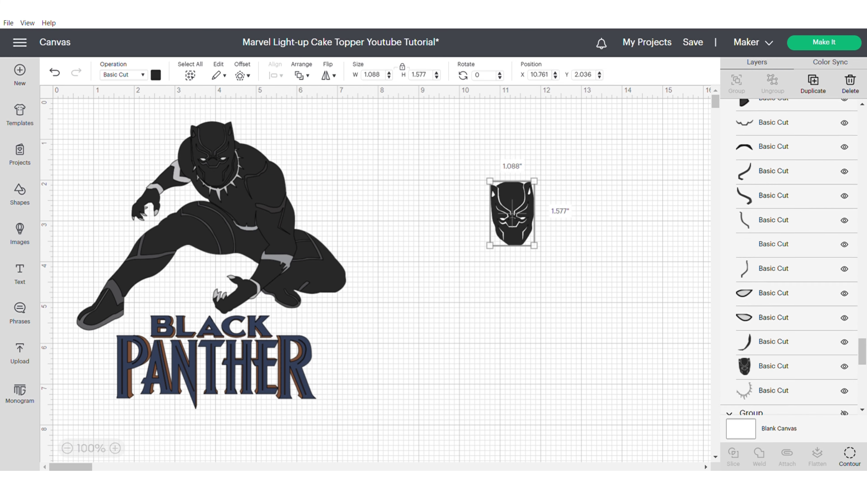
right_click(750, 172)
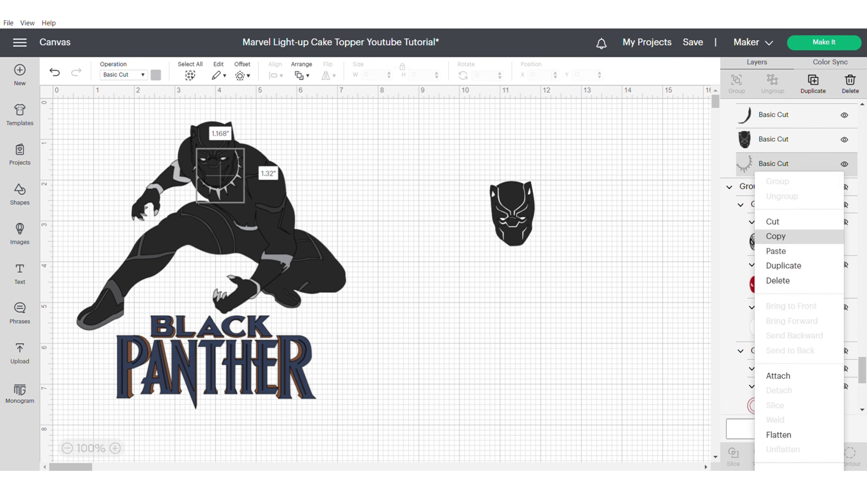
click(776, 237)
key(ctrl+v)
drag(255, 222, 553, 348)
click(222, 354)
right_click(222, 354)
Step: Duplicate the enlarged Black Panther mask and place the copy to its right
click(249, 164)
right_click(261, 168)
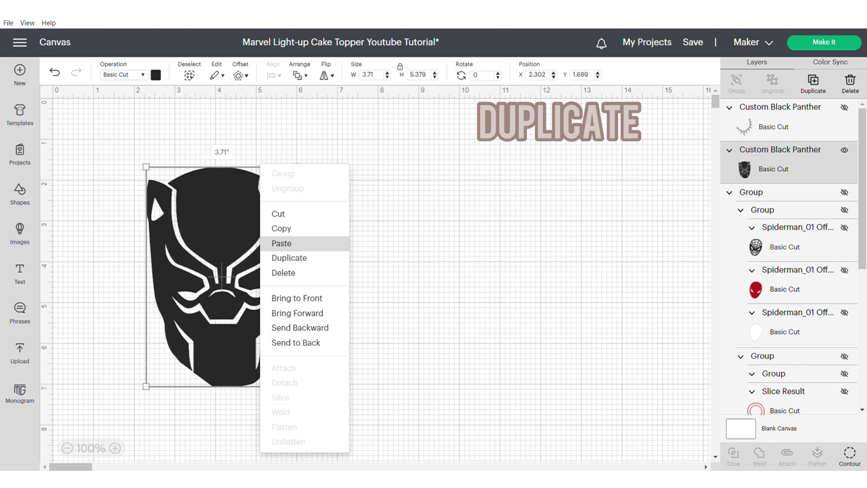
click(284, 244)
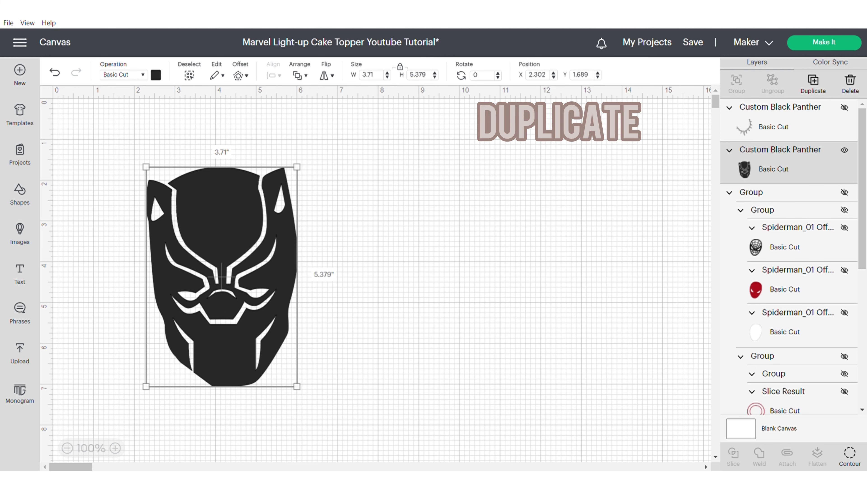
drag(208, 289, 409, 283)
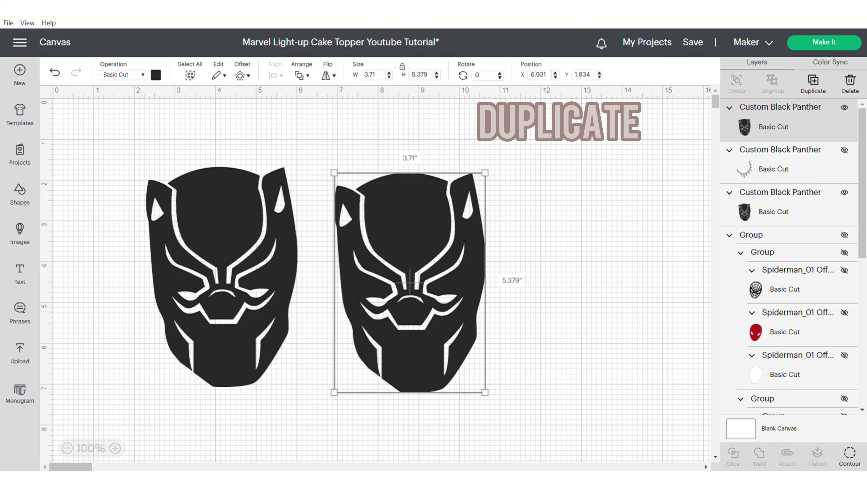
key(Escape)
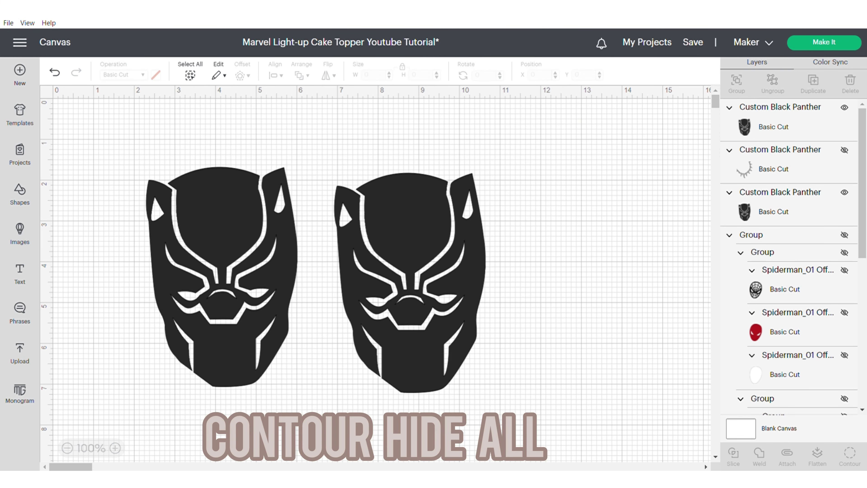
Step: Hide all contours of the right-hand Black Panther mask copy
click(410, 282)
click(850, 454)
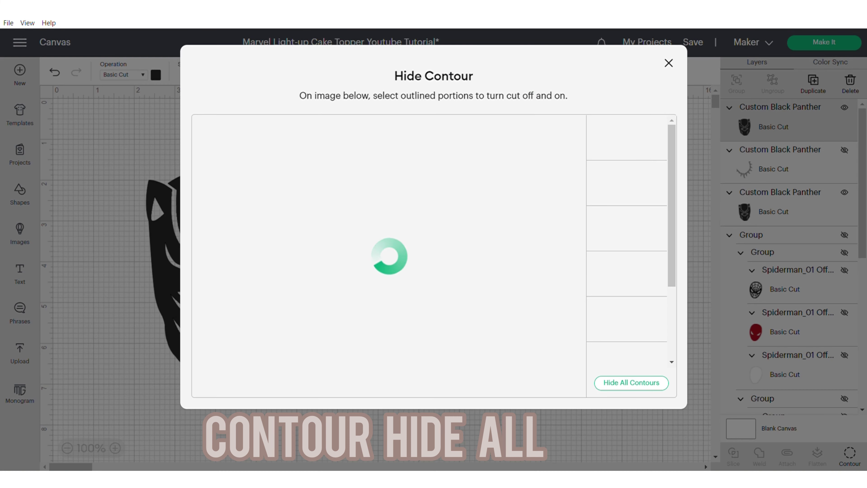
click(631, 382)
click(668, 62)
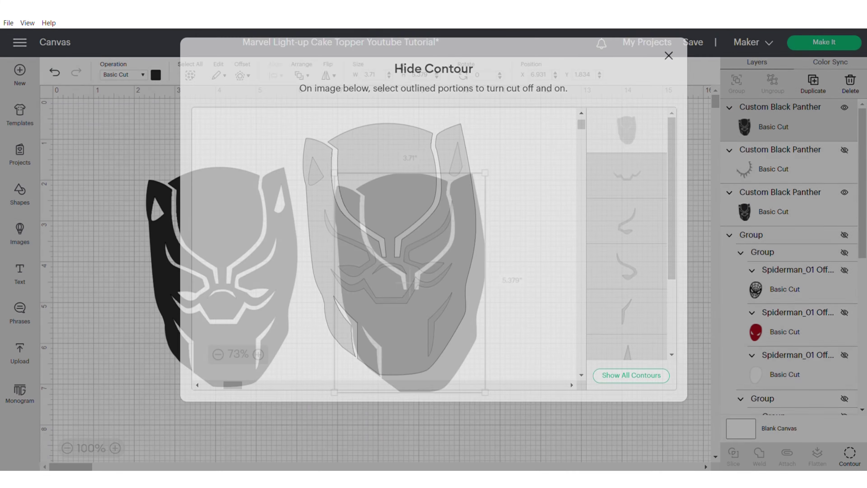
Step: Cover the forehead gaps of the right-hand mask with a circle about 3.06 by 2.75 in and weld the two shapes
click(20, 194)
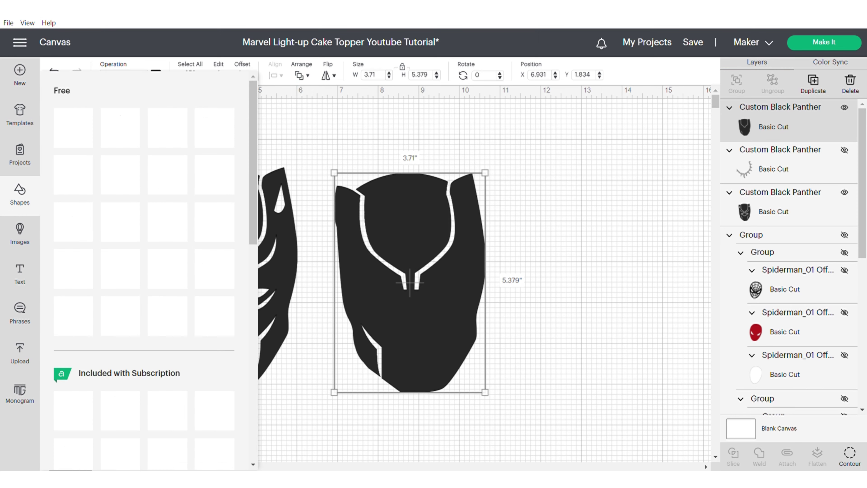
click(120, 269)
drag(195, 241, 386, 226)
click(402, 67)
drag(427, 266, 469, 296)
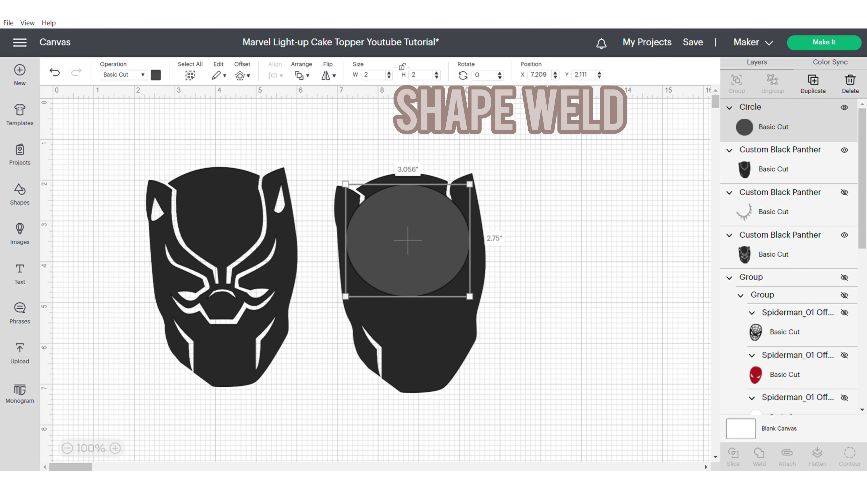
drag(407, 240, 408, 234)
drag(319, 154, 505, 408)
click(759, 455)
Step: Fit a resized oval over the gap in the lower face of the solid mask and weld it to the mask
click(20, 193)
click(214, 268)
drag(215, 248, 397, 341)
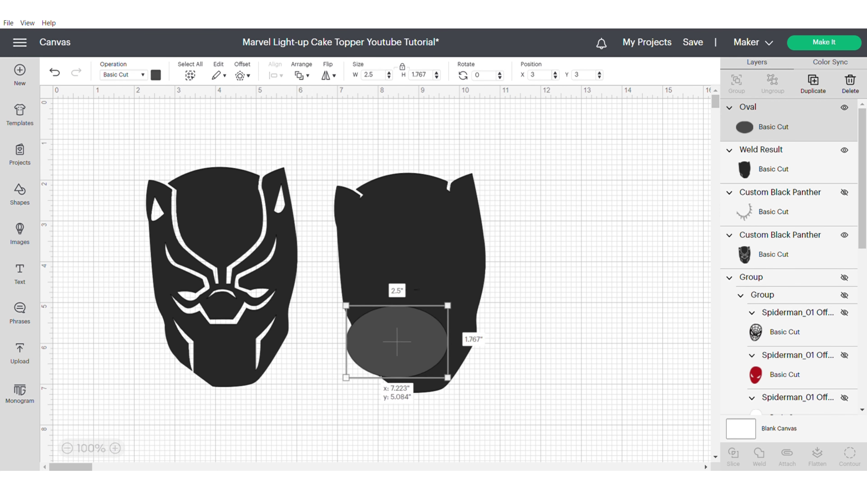
drag(448, 377, 432, 365)
drag(389, 336, 399, 340)
drag(447, 304, 458, 341)
drag(400, 339, 397, 351)
drag(319, 154, 505, 408)
click(759, 456)
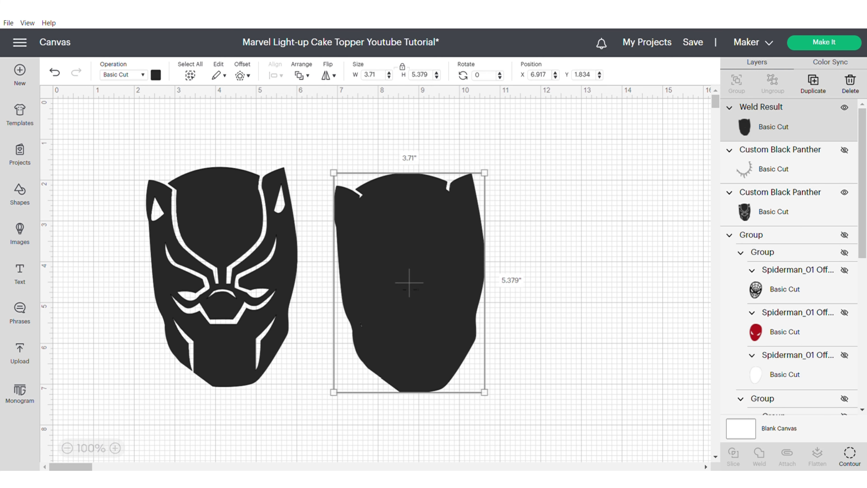
Step: Hide the leftover contours of the welded mask and colour it dark grey
click(850, 454)
click(156, 75)
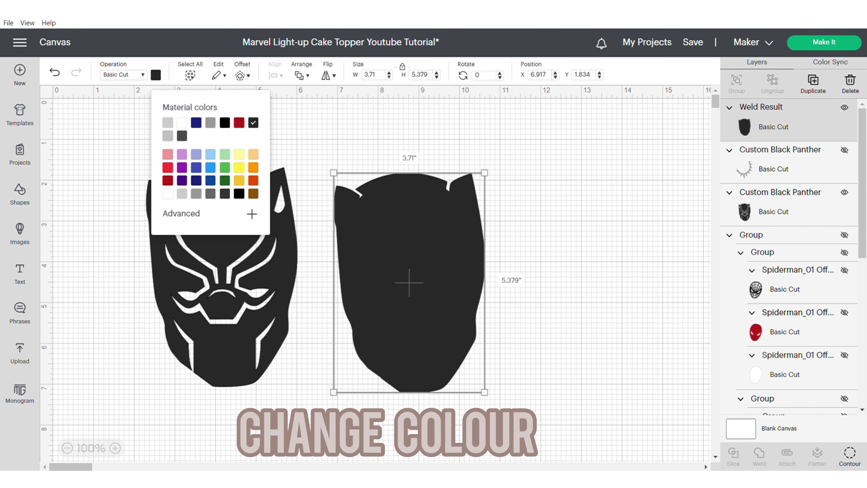
click(182, 136)
click(210, 194)
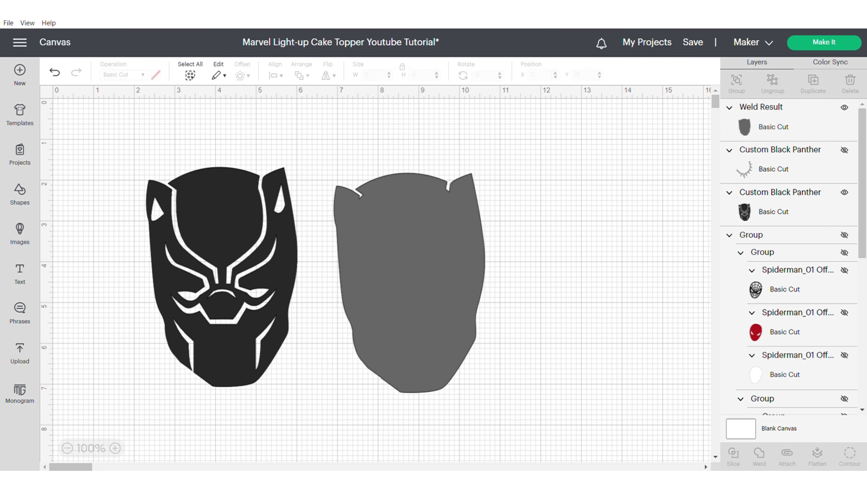
Step: Move the grey solid mask onto the black Black Panther mask and send it to the back
drag(446, 284, 258, 284)
right_click(259, 283)
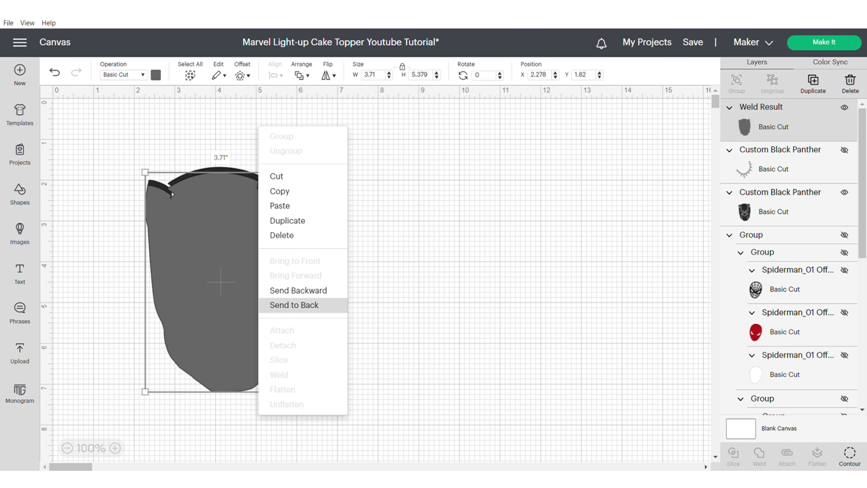
click(294, 304)
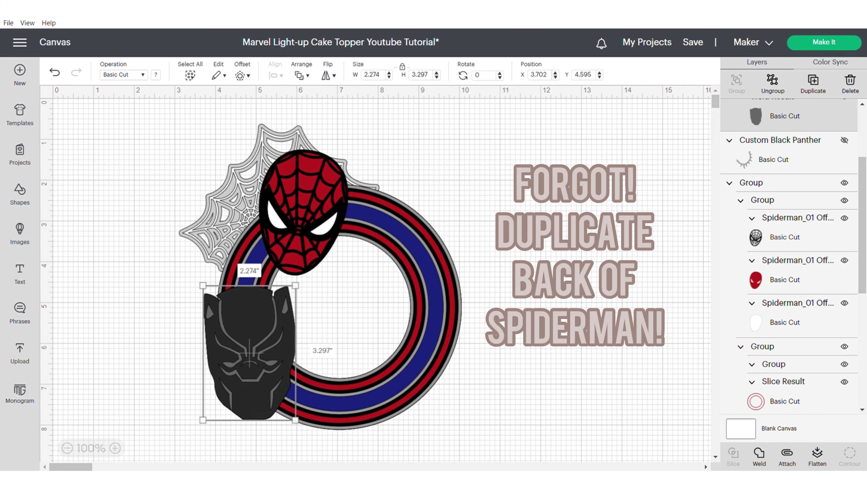
Step: Duplicate the white backing of the Spider-Man head and send the copy to the back
click(795, 307)
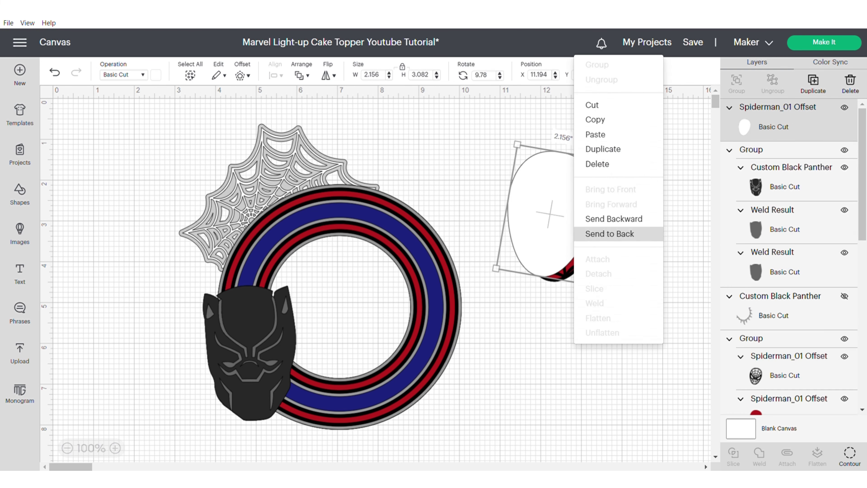
click(639, 180)
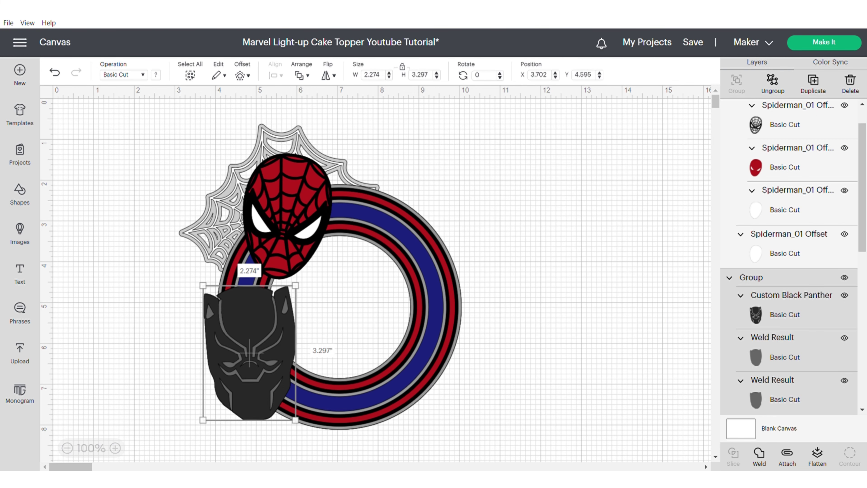
Step: Rotate the Black Panther mask group to about 351.8° and shrink it to about 2.07 by 3.01 in on the ring's lower left
drag(296, 285, 286, 279)
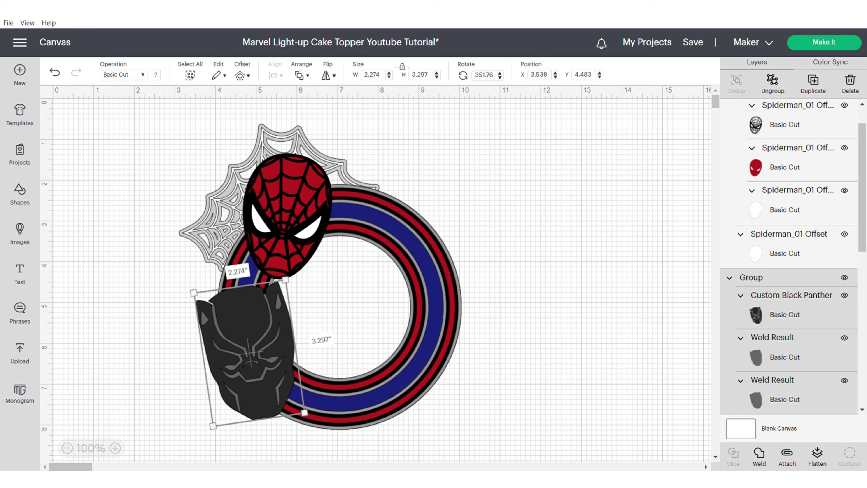
drag(305, 412, 288, 402)
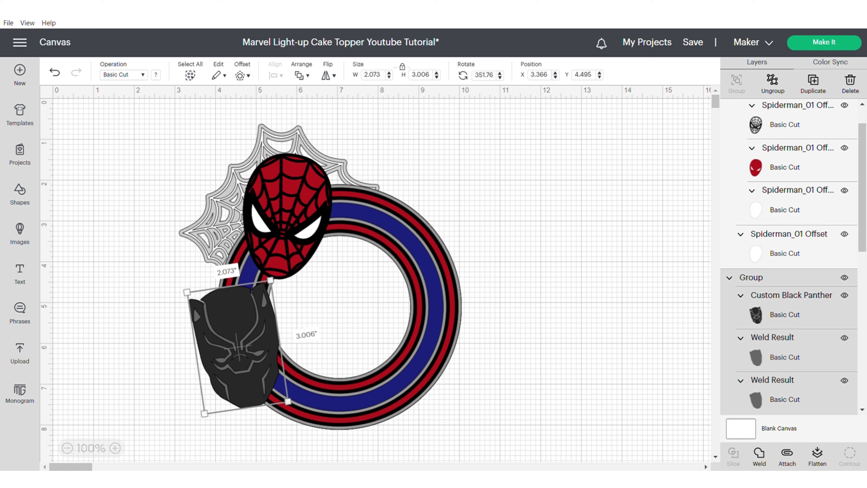